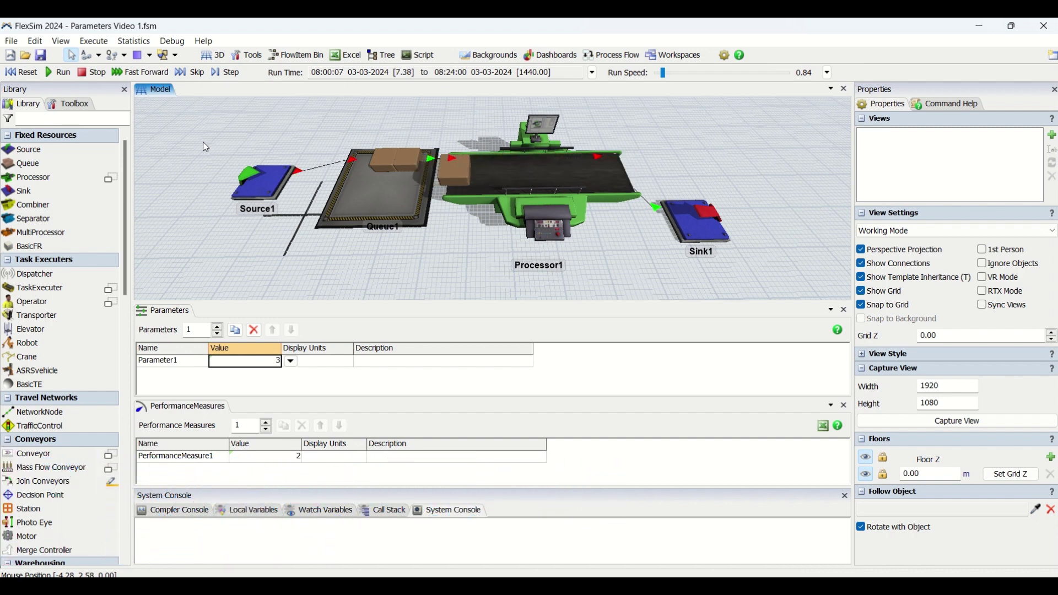
# Step: Switch the left dock from the Library to the Toolbox to list parameters and performance measures
pyautogui.click(71, 103)
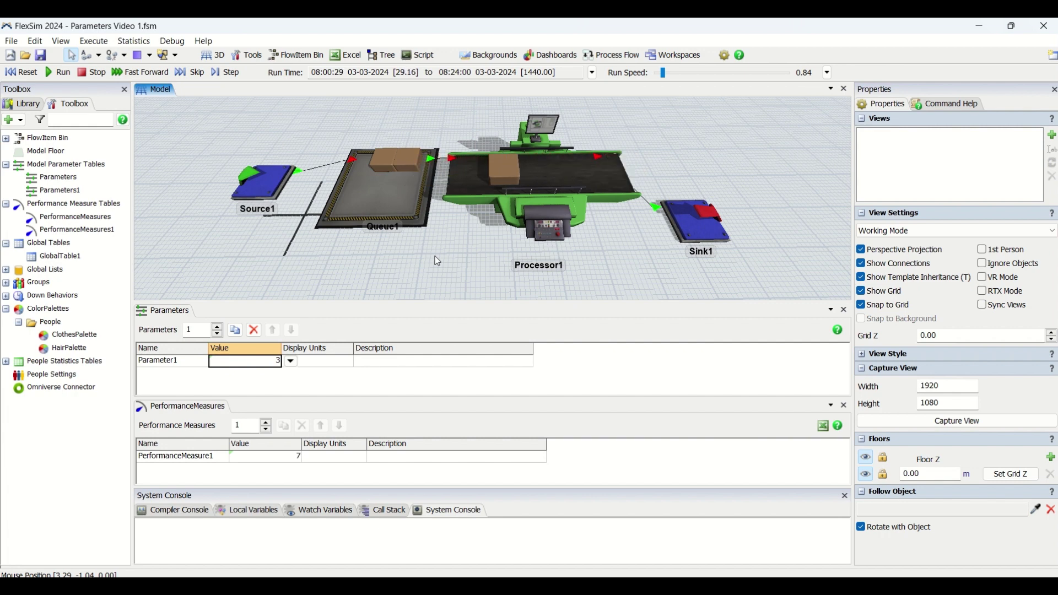
pyautogui.click(20, 121)
pyautogui.moveTo(58, 348)
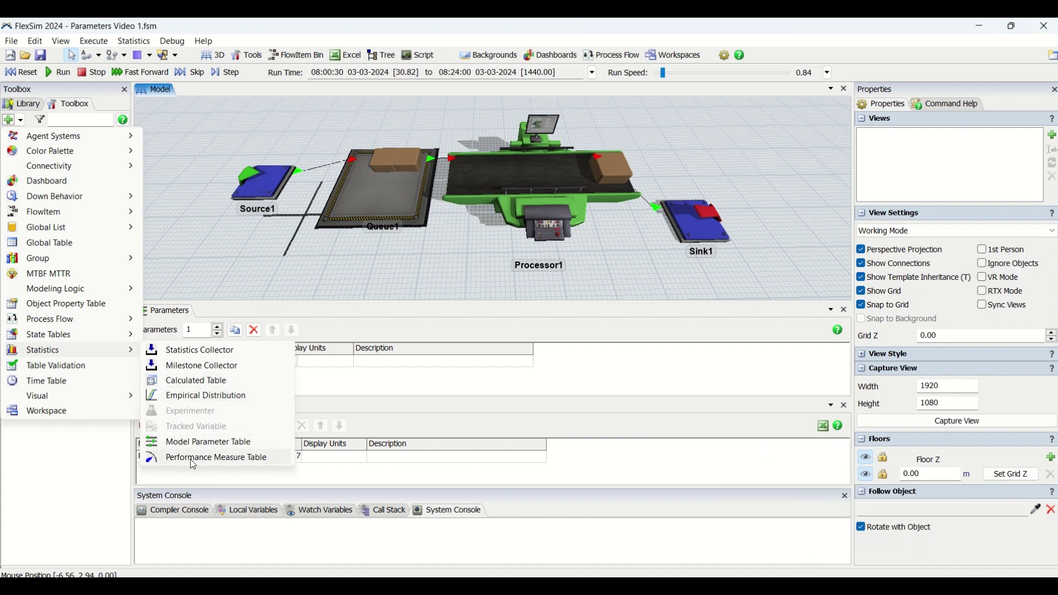
pyautogui.click(500, 393)
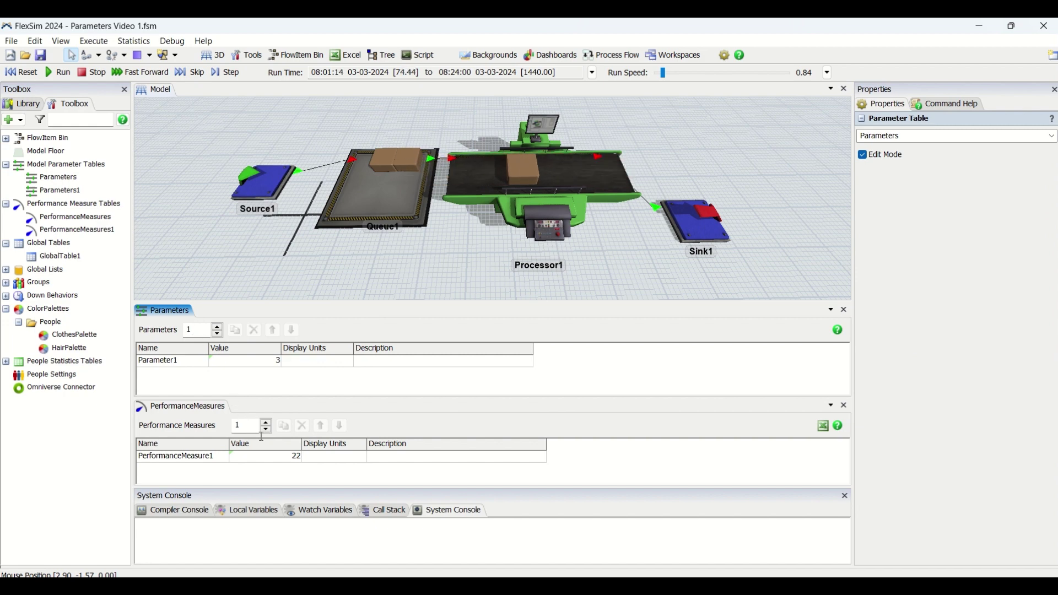
pyautogui.click(288, 456)
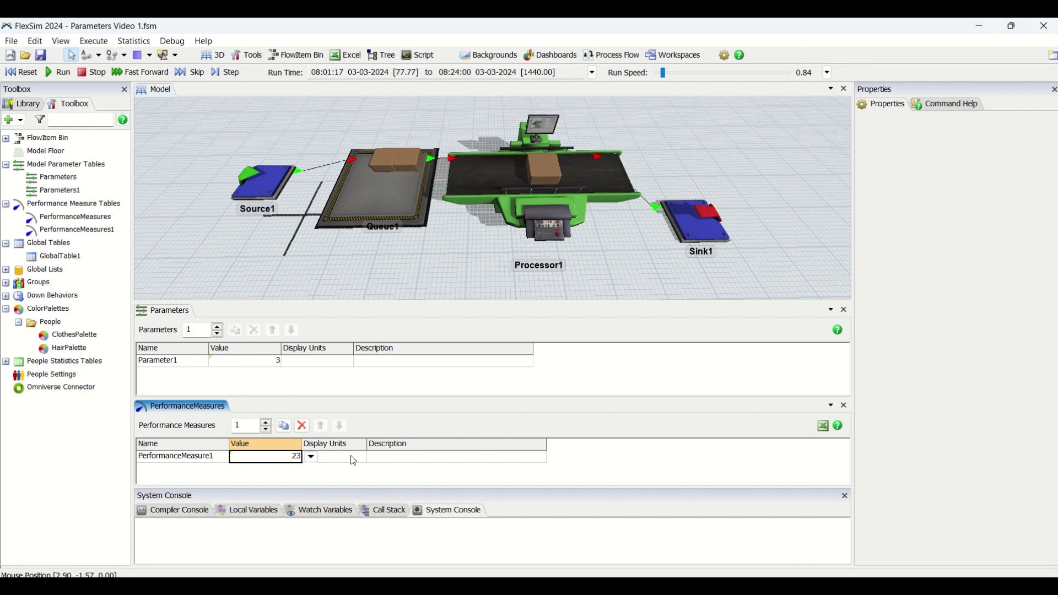
pyautogui.click(265, 361)
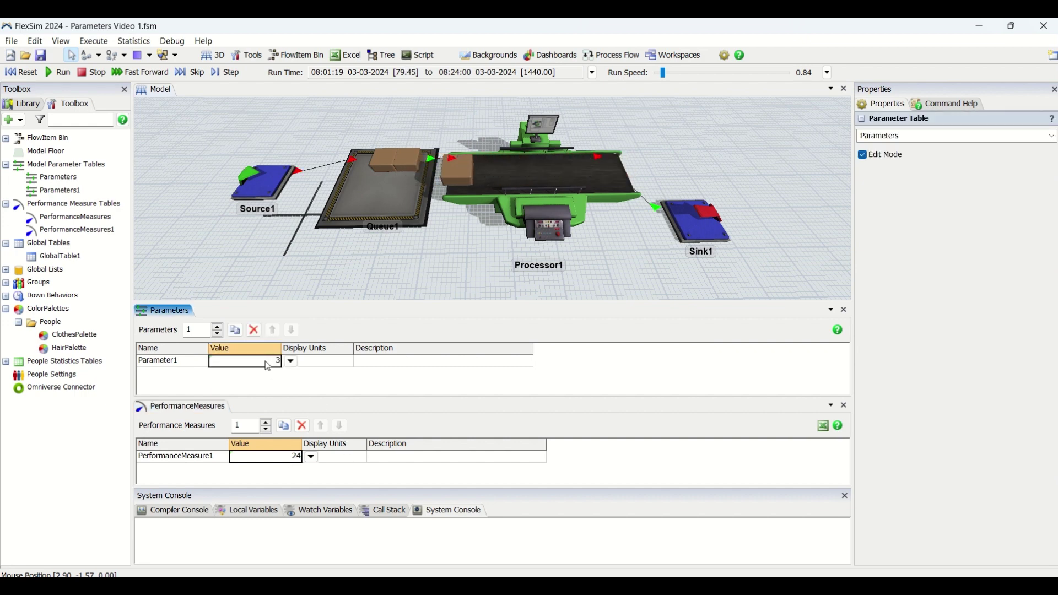
pyautogui.click(497, 385)
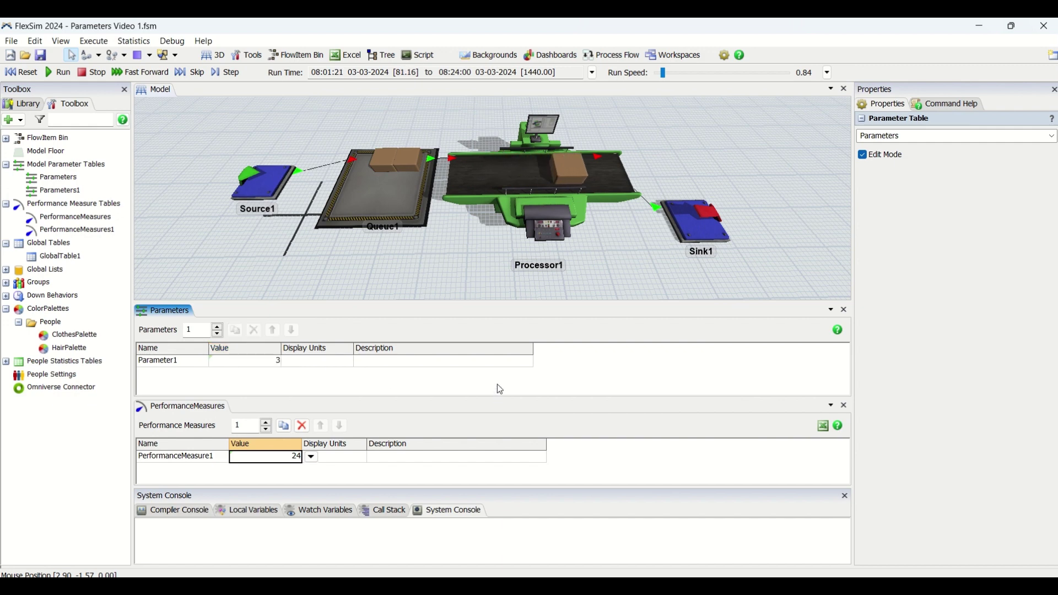
pyautogui.click(251, 366)
pyautogui.click(294, 382)
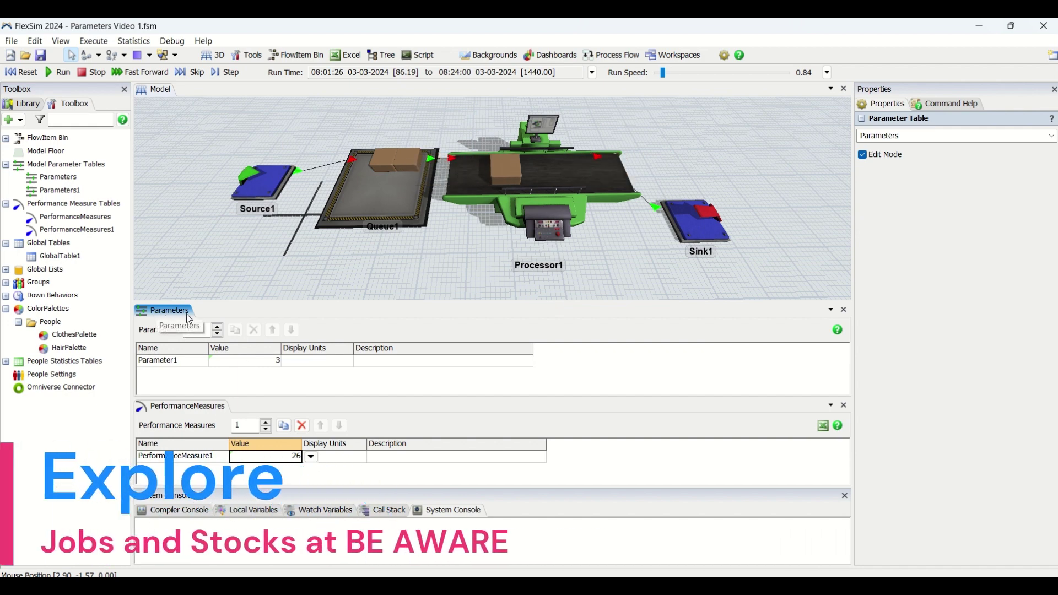
pyautogui.click(256, 286)
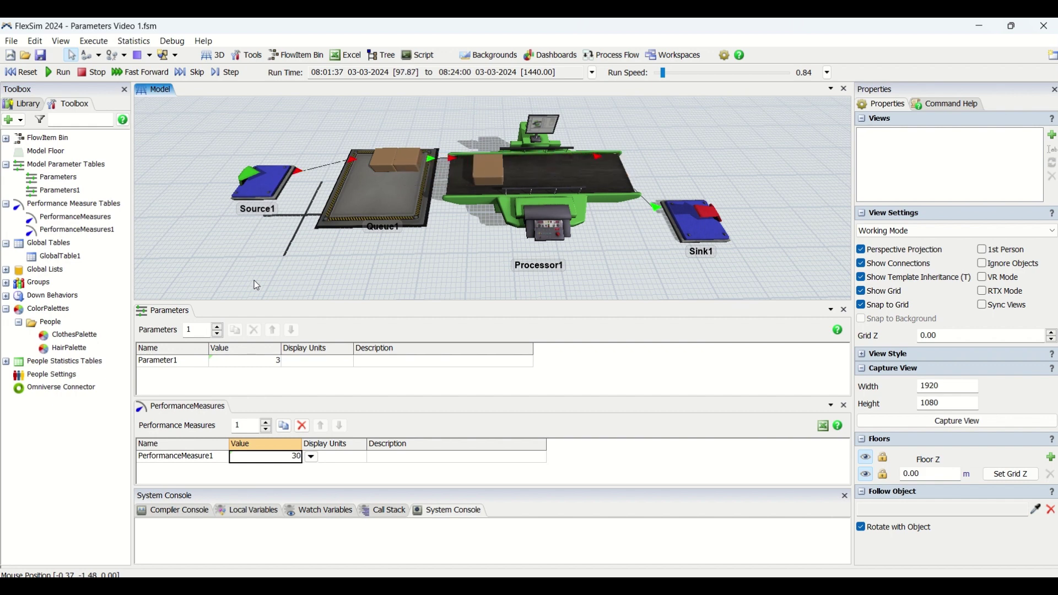
# Step: Review Parameter1's Type, bounds and Reference settings, then close them
pyautogui.click(270, 363)
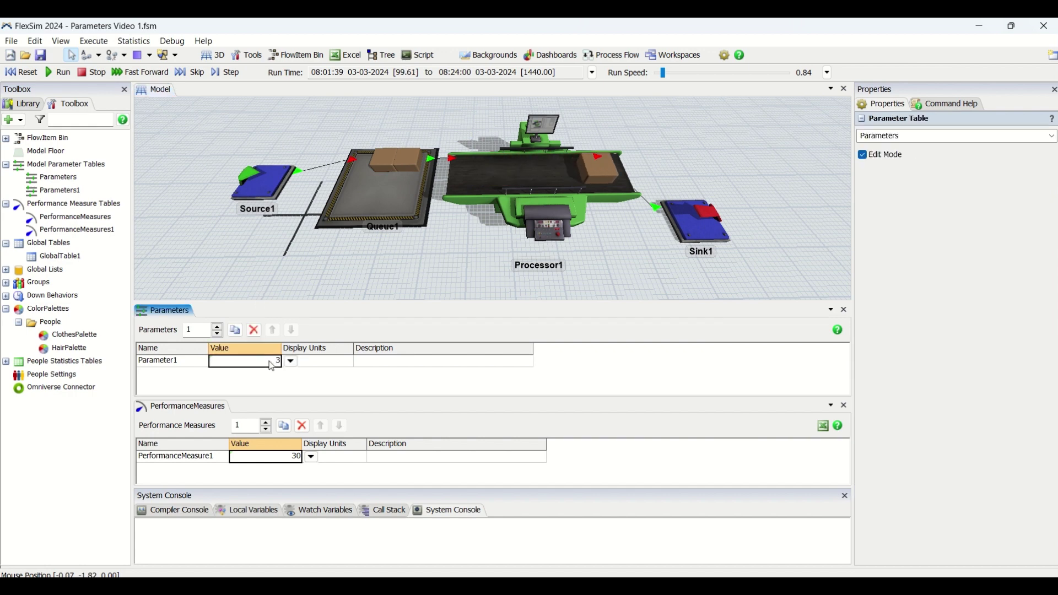
pyautogui.click(292, 363)
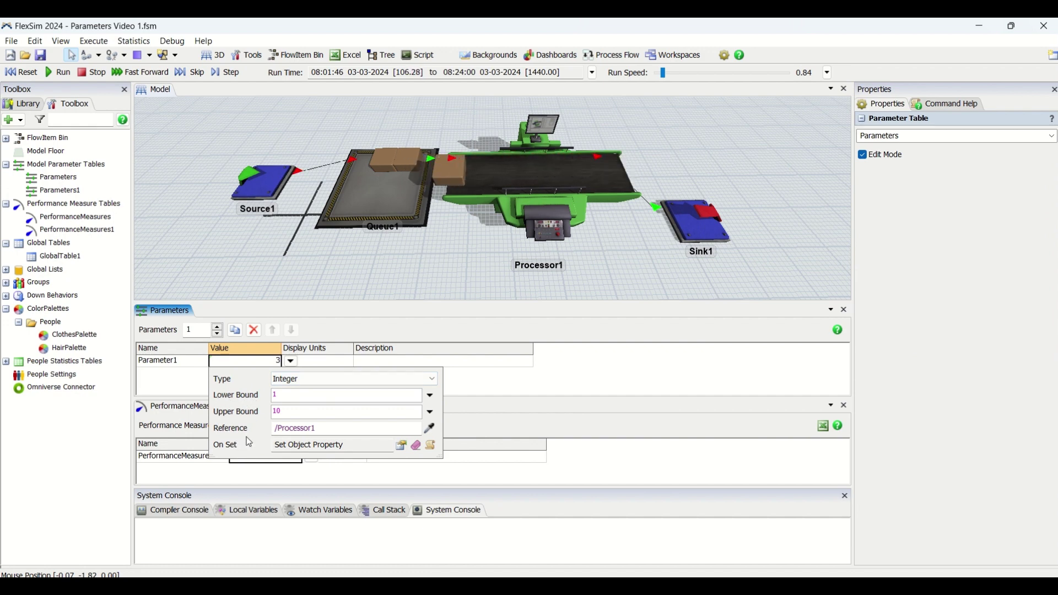
pyautogui.click(265, 457)
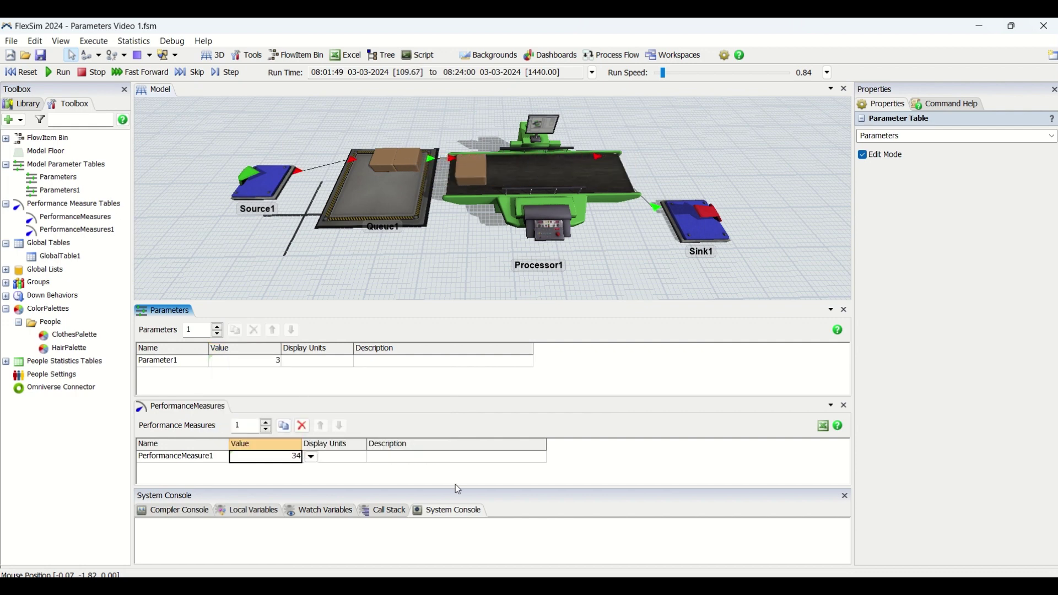
# Step: Select Processor1 in the 3D view to show its process time of 3
pyautogui.click(593, 463)
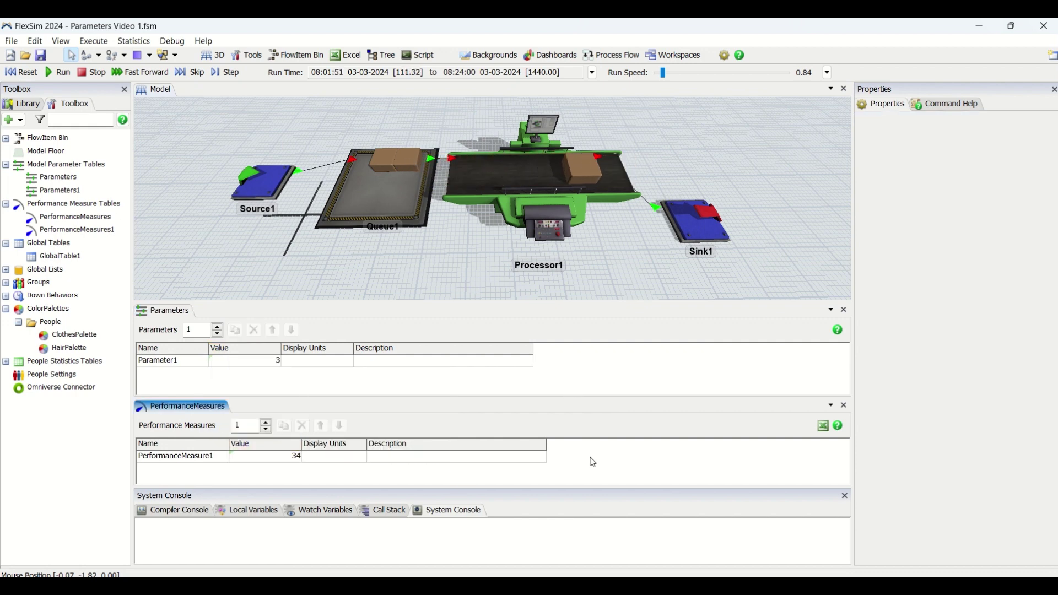
pyautogui.click(591, 384)
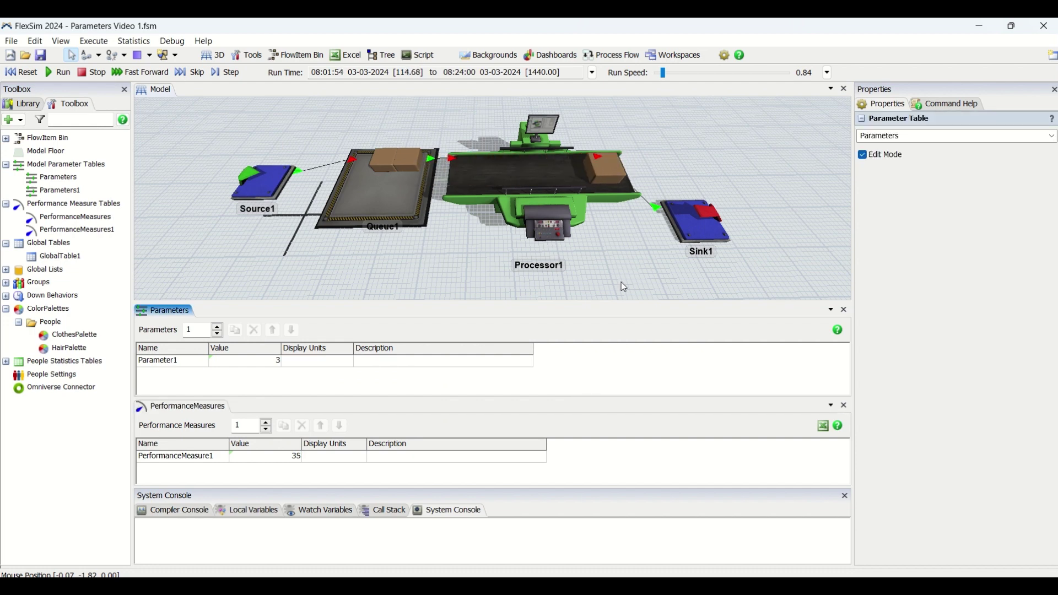
pyautogui.click(554, 219)
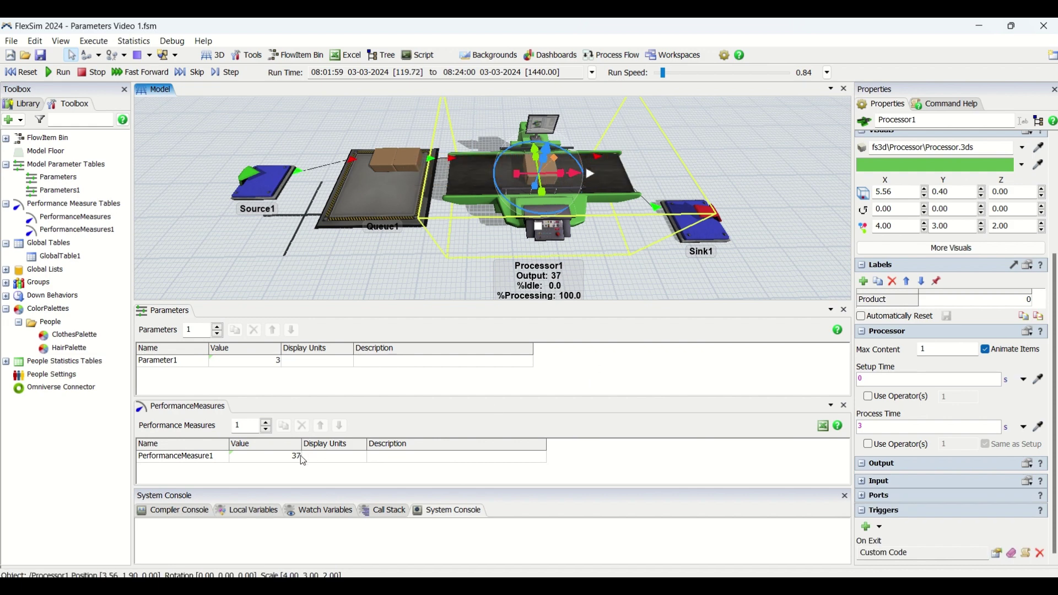
# Step: Deselect Processor1 and return to Parameter1's Value cell, still 3, in the Parameters table
pyautogui.click(600, 469)
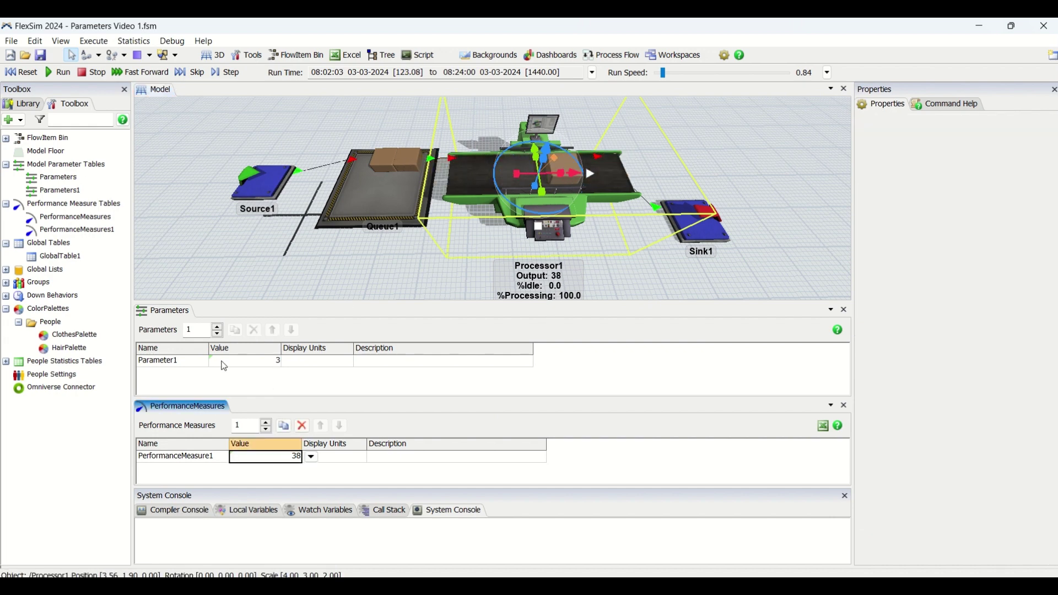
pyautogui.click(383, 266)
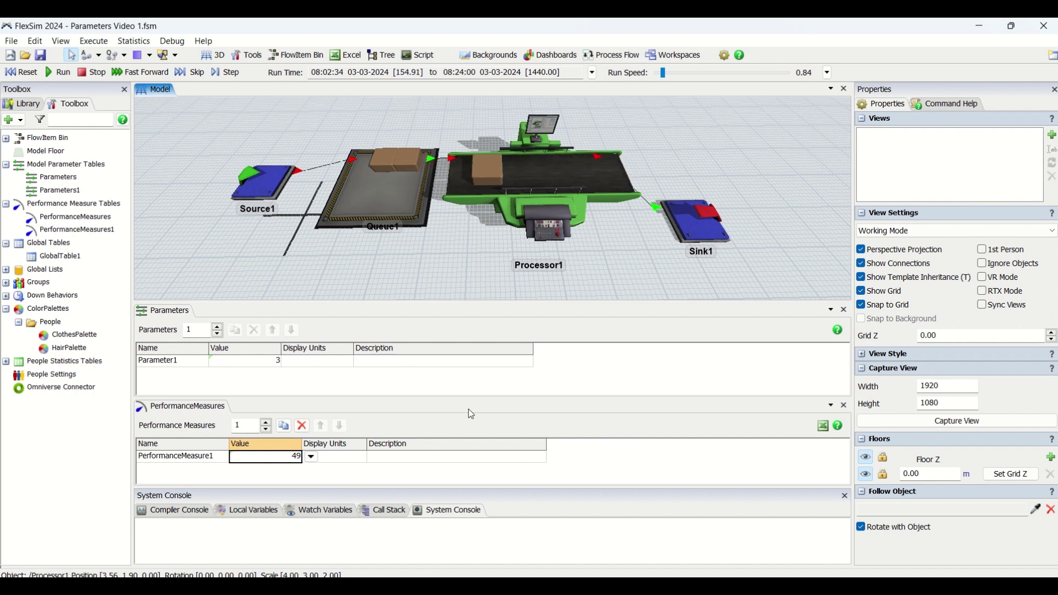
pyautogui.click(505, 386)
pyautogui.click(237, 362)
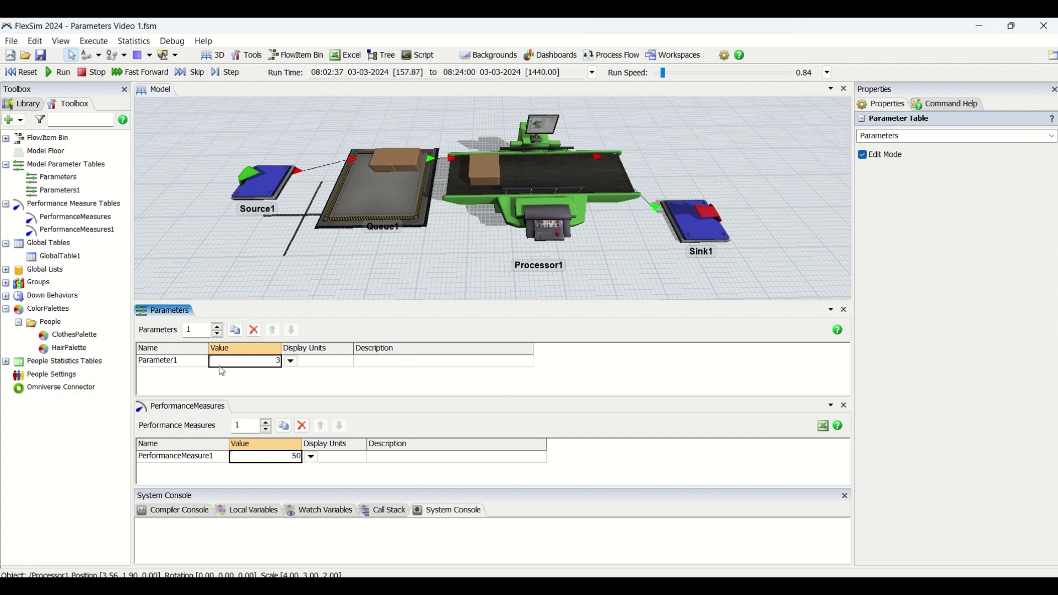
pyautogui.click(190, 365)
pyautogui.click(196, 395)
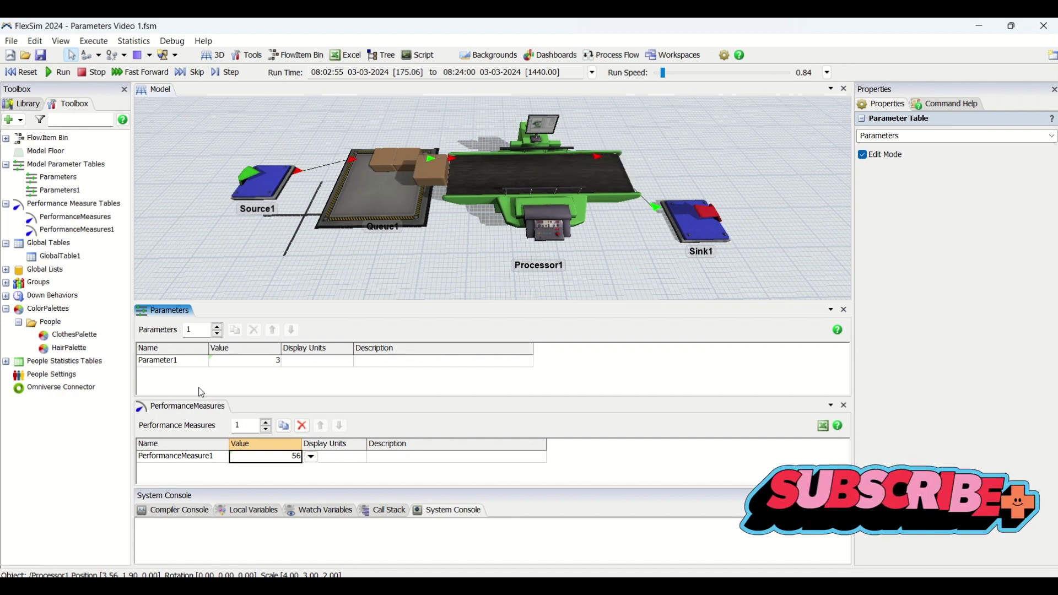
# Step: Open Parameter1's settings and review the type list, leaving it Integer with bounds 1 to 10
pyautogui.moveTo(270, 260); pyautogui.dragTo(292, 281)
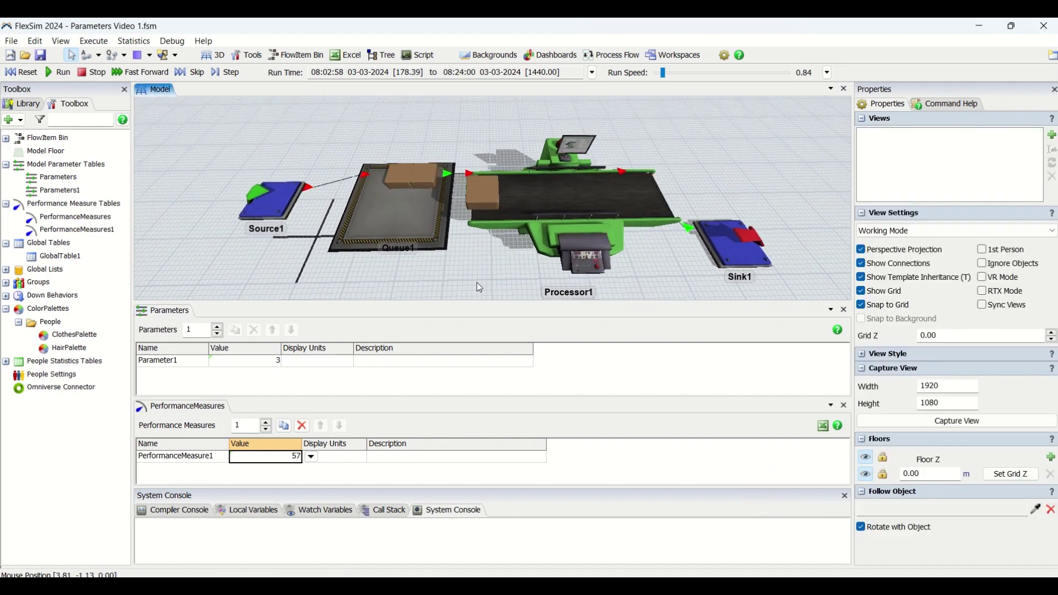
pyautogui.moveTo(480, 288); pyautogui.dragTo(440, 279)
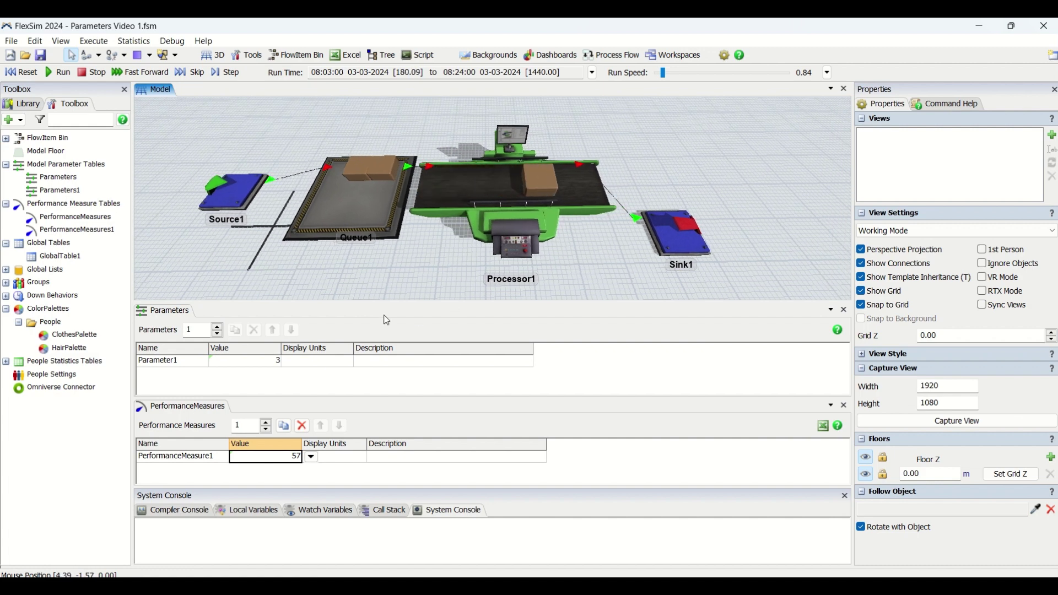
pyautogui.click(273, 362)
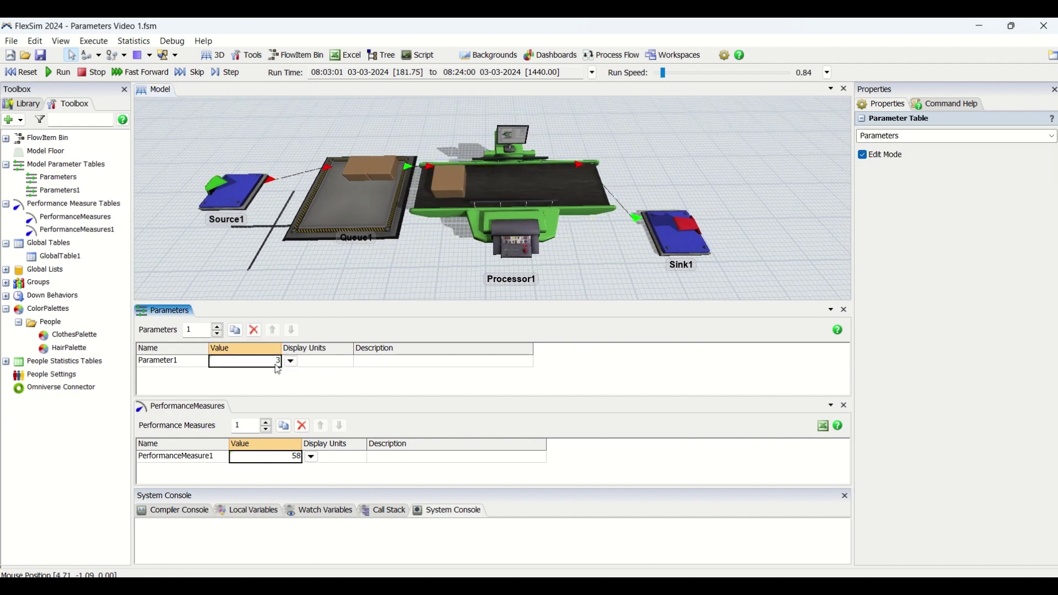
pyautogui.click(293, 363)
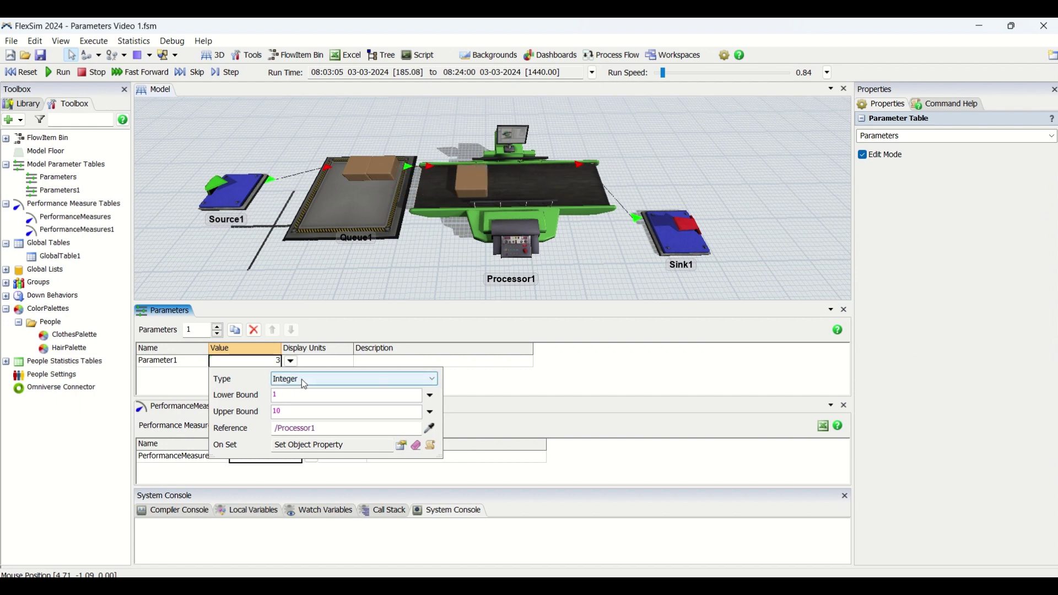
pyautogui.click(304, 381)
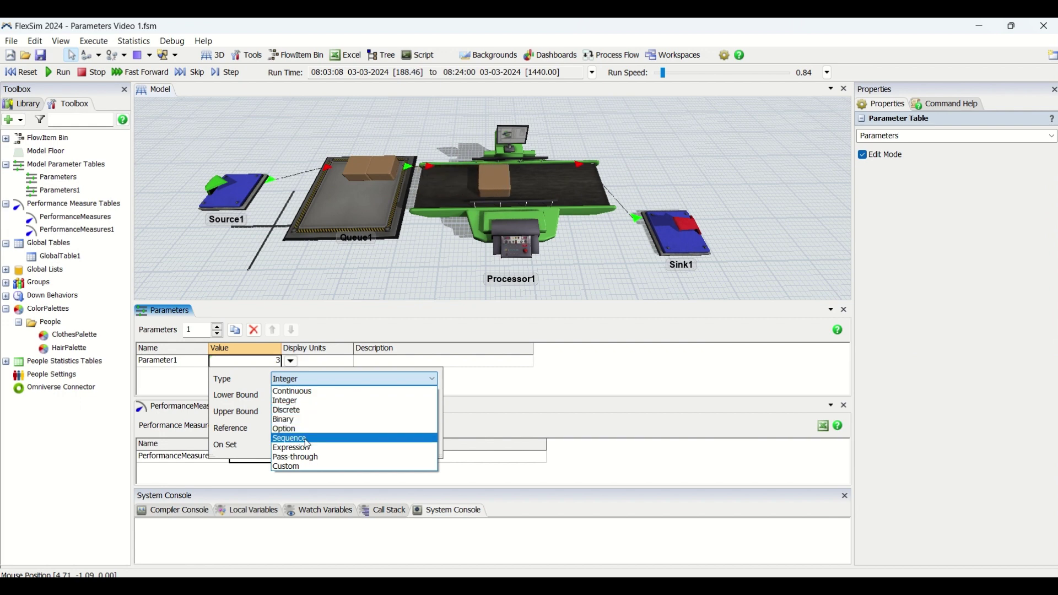
pyautogui.click(281, 384)
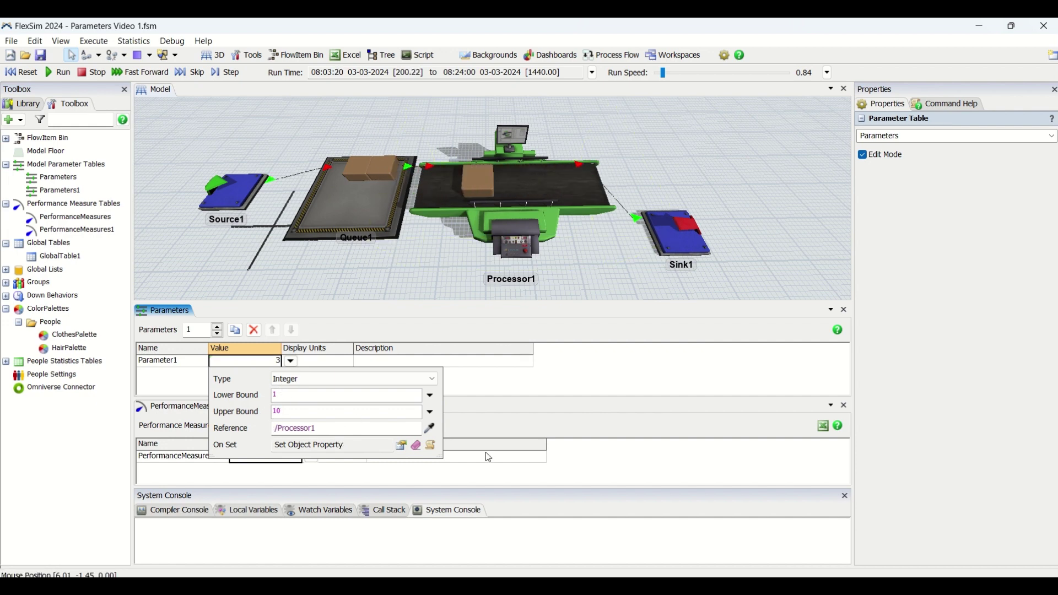
# Step: Check the On Set action's property list for /Processor1, keep ProcessTime, and close the settings
pyautogui.click(401, 445)
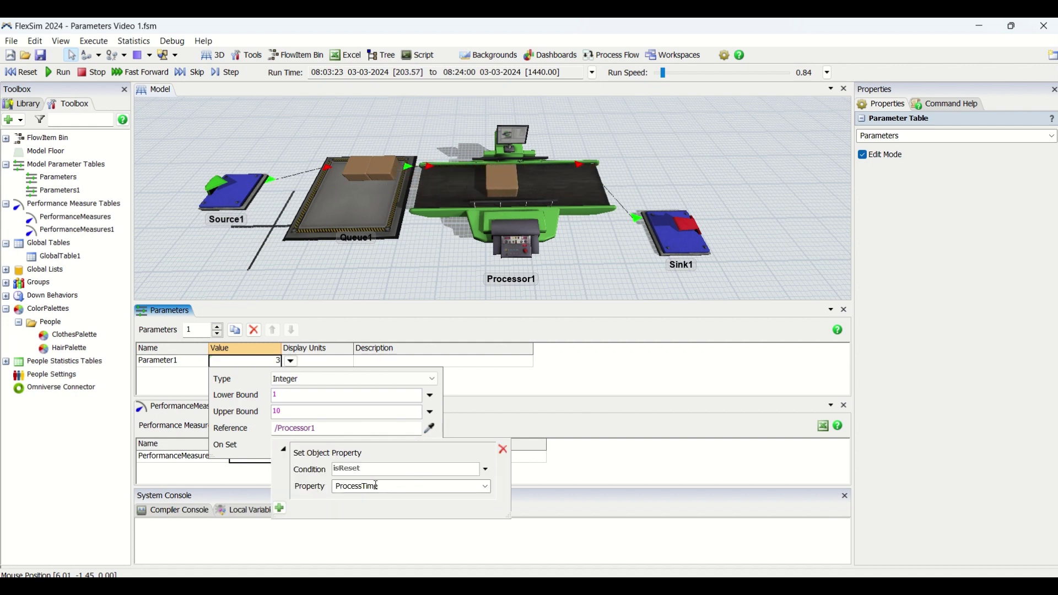
pyautogui.click(486, 487)
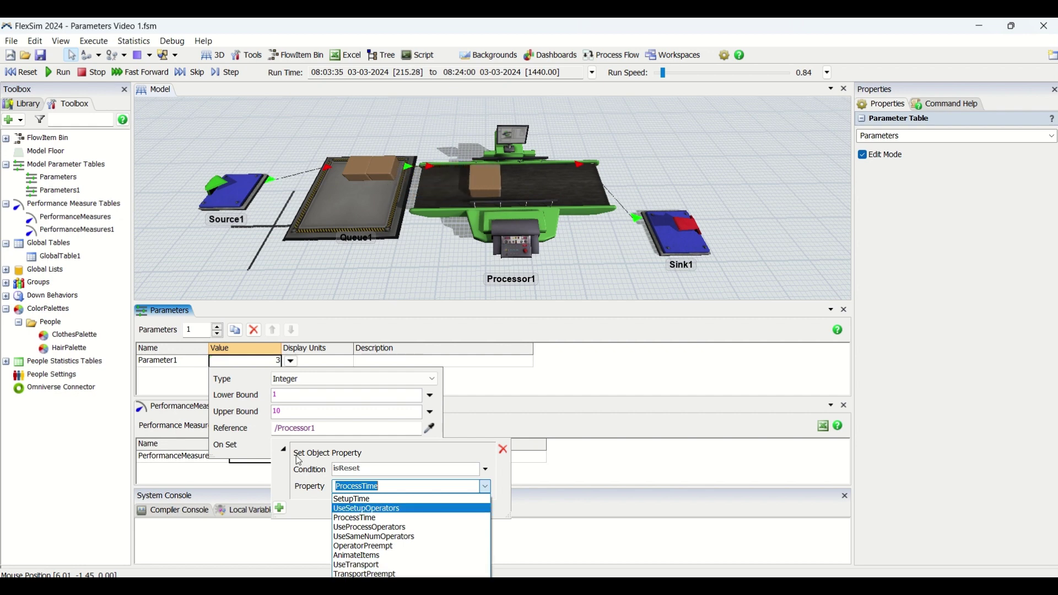
pyautogui.click(295, 456)
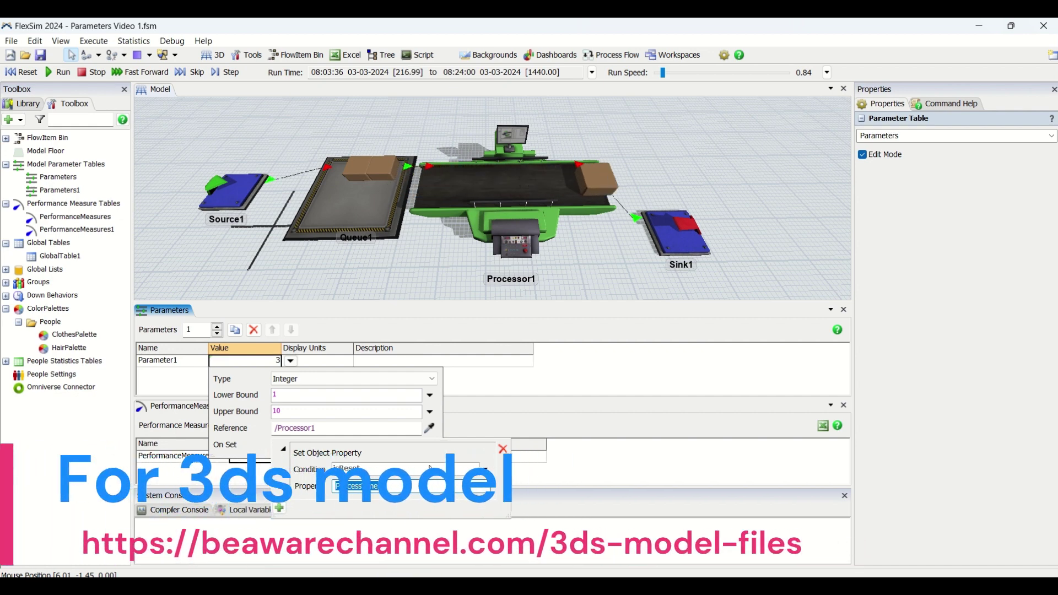
pyautogui.click(495, 389)
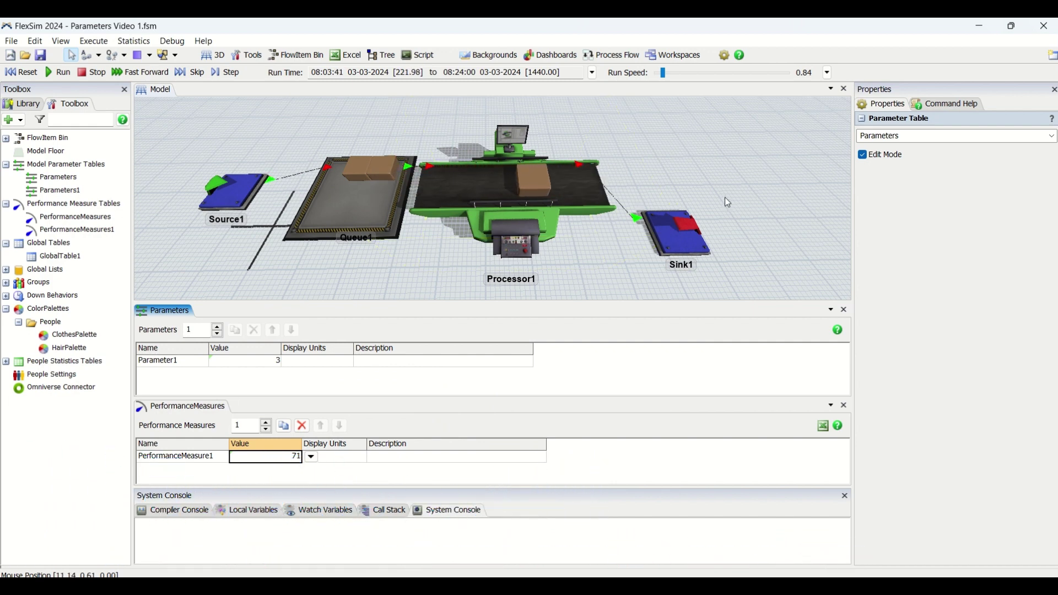
# Step: Confirm PerformanceMeasure1 measures /Sink1's Input statistic, then raise the run speed to about 722
pyautogui.click(195, 461)
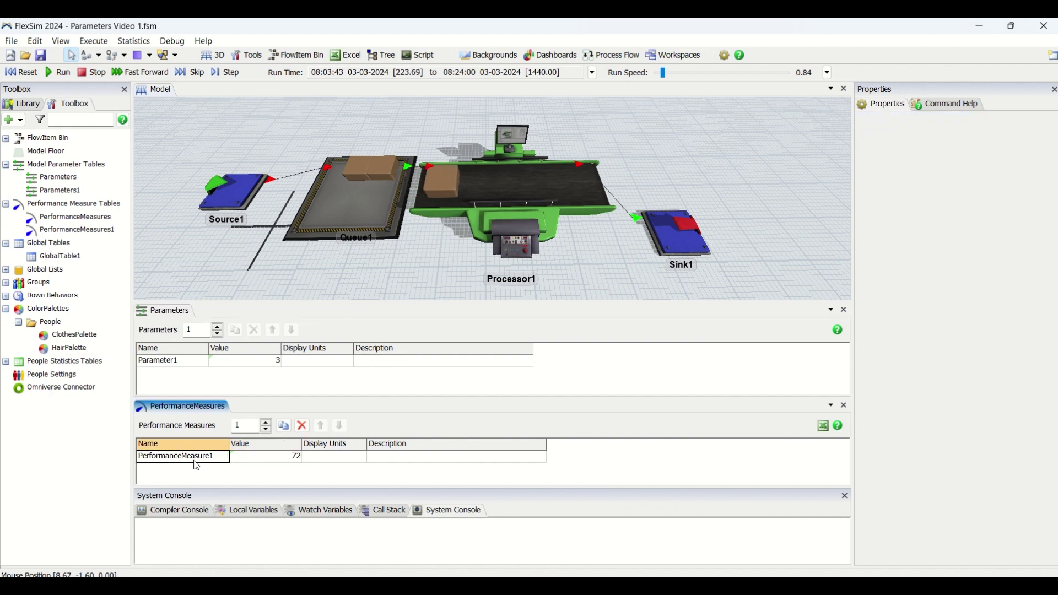
pyautogui.click(281, 456)
pyautogui.click(312, 457)
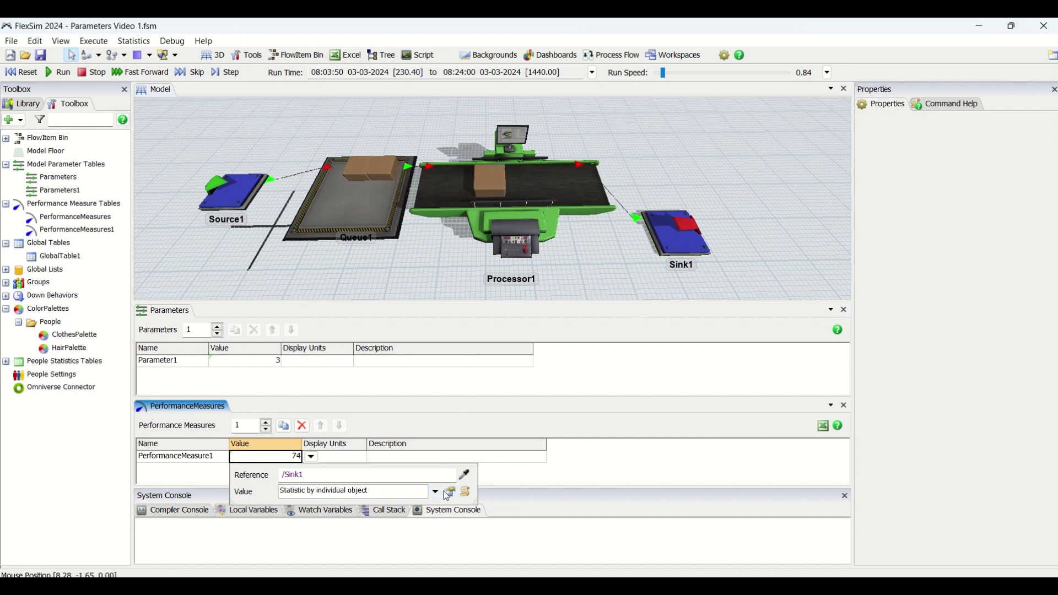
pyautogui.click(423, 495)
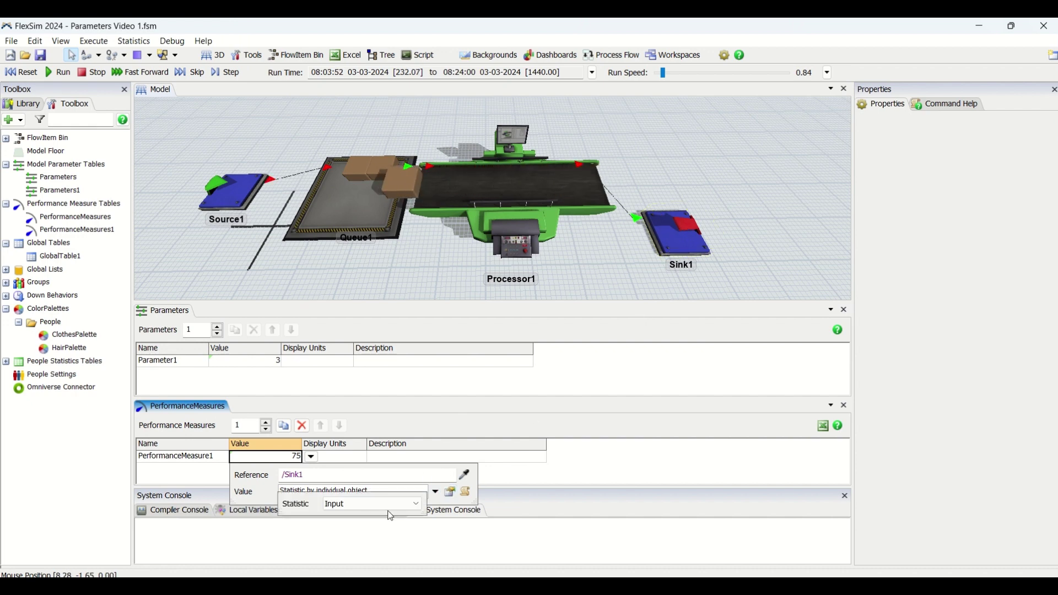
pyautogui.click(614, 253)
pyautogui.click(621, 376)
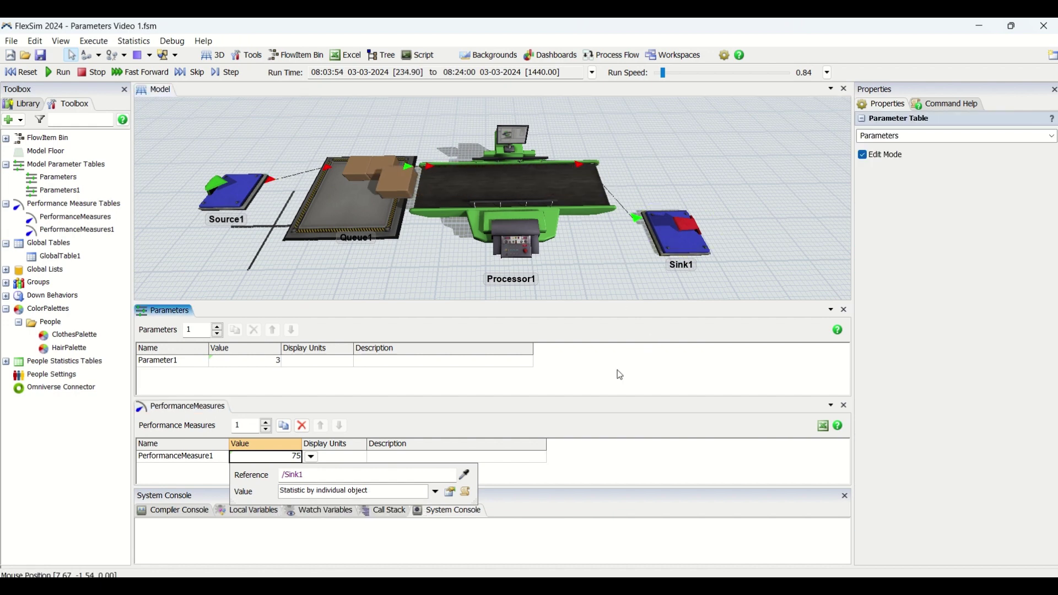
pyautogui.click(626, 461)
pyautogui.click(618, 266)
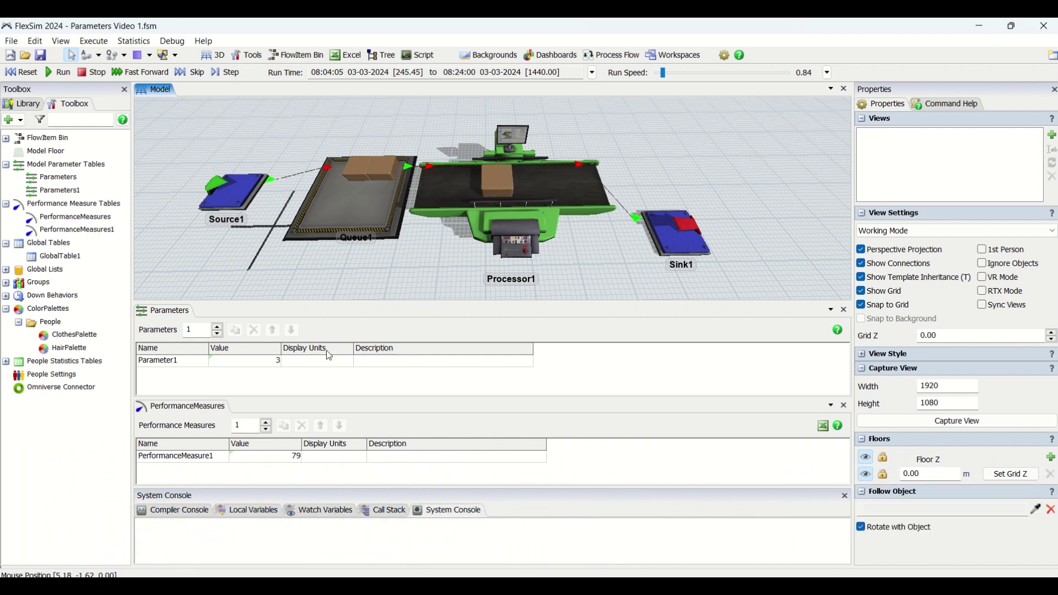
pyautogui.click(689, 72)
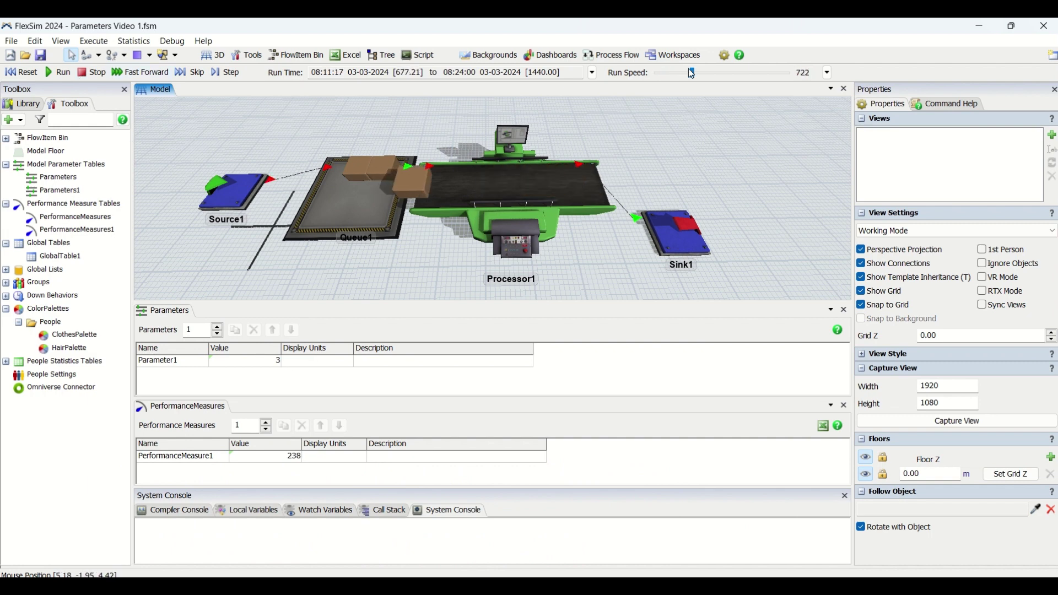
# Step: Select Processor1 to confirm its Process Time is 3 like Parameter1, then return to the Parameters table
pyautogui.click(254, 366)
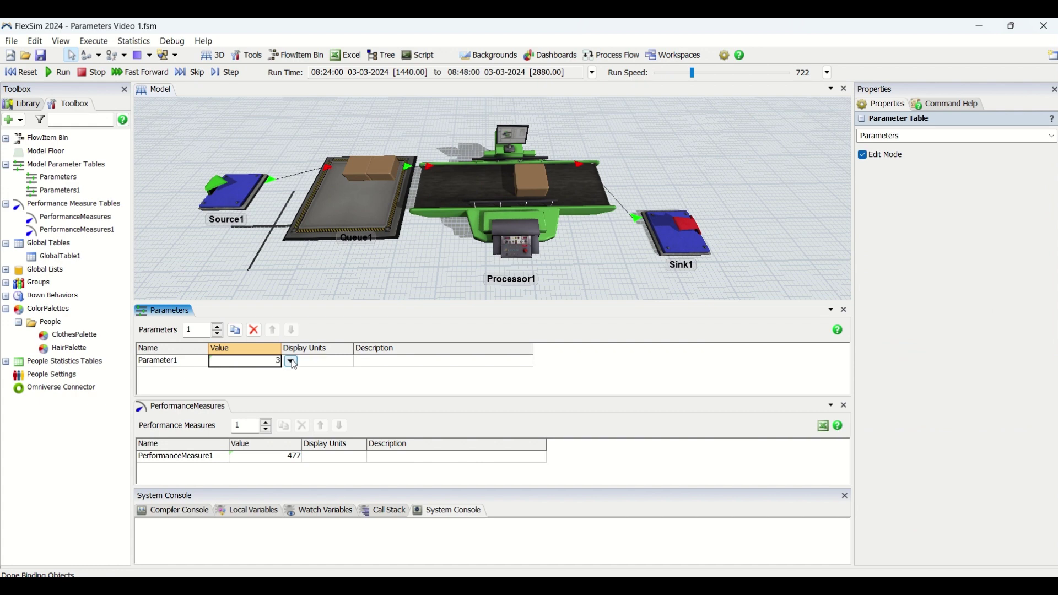
pyautogui.click(294, 458)
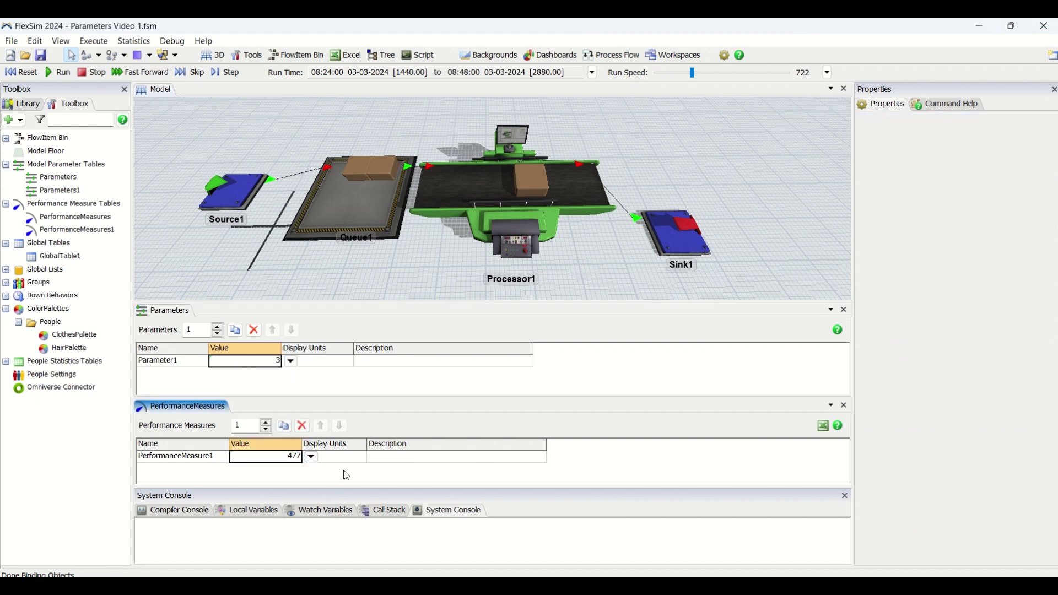
pyautogui.click(347, 476)
pyautogui.click(298, 460)
pyautogui.click(511, 224)
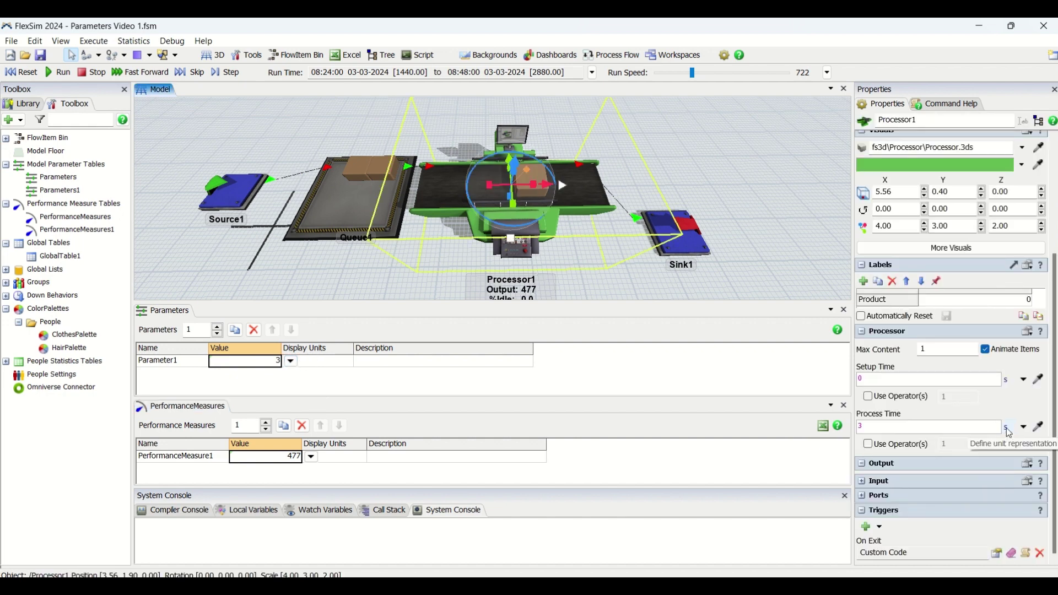
pyautogui.click(256, 370)
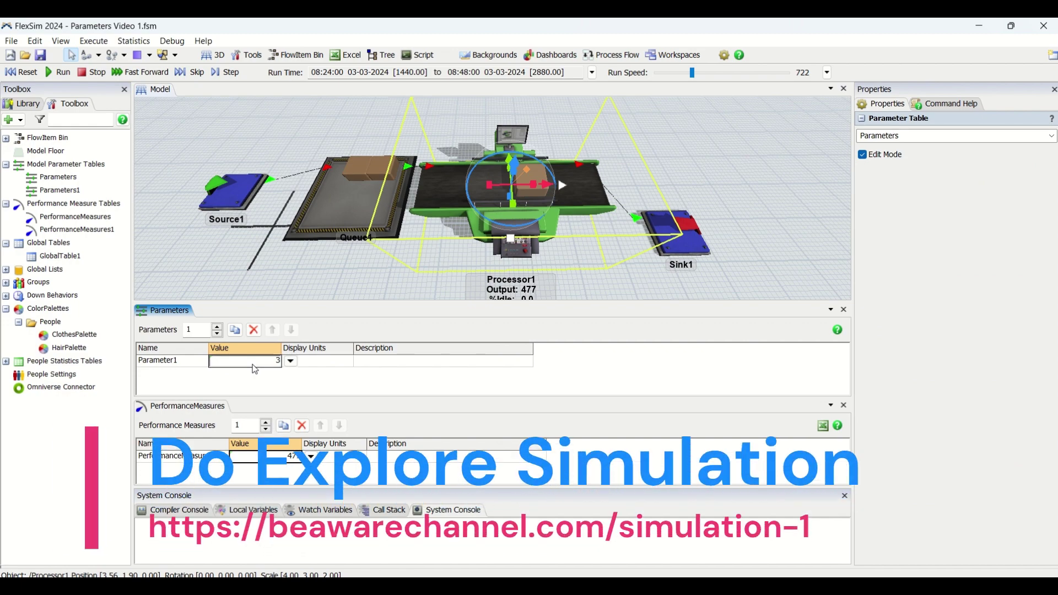
# Step: Set Parameter1 to 10, then reset and run the model
pyautogui.write('10')
pyautogui.click(269, 290)
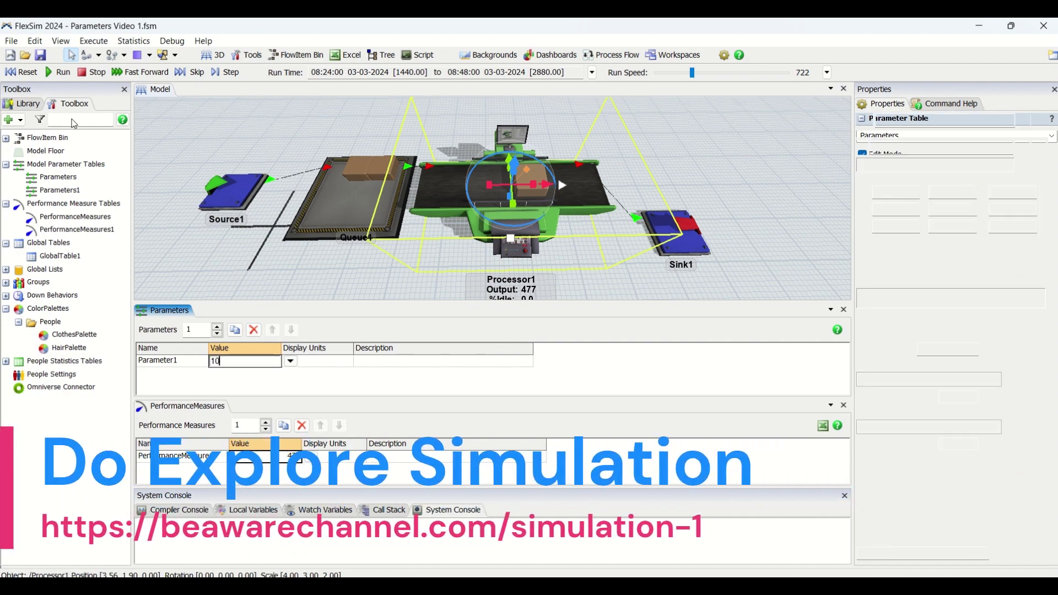
pyautogui.click(22, 72)
pyautogui.click(59, 74)
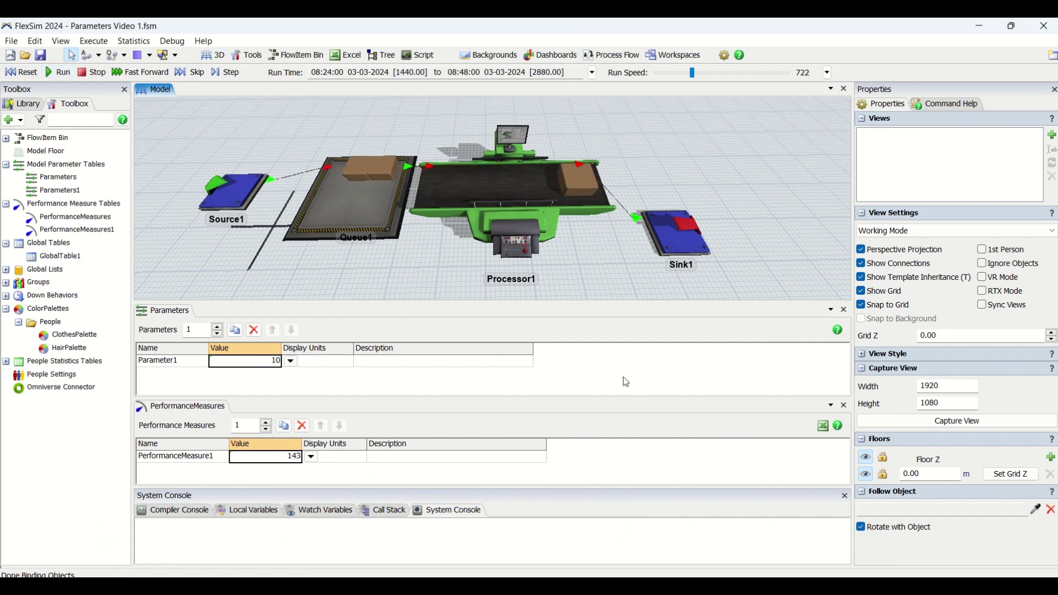
# Step: Let PerformanceMeasure1 reach 143, then reset the model back to 08:00
pyautogui.click(310, 475)
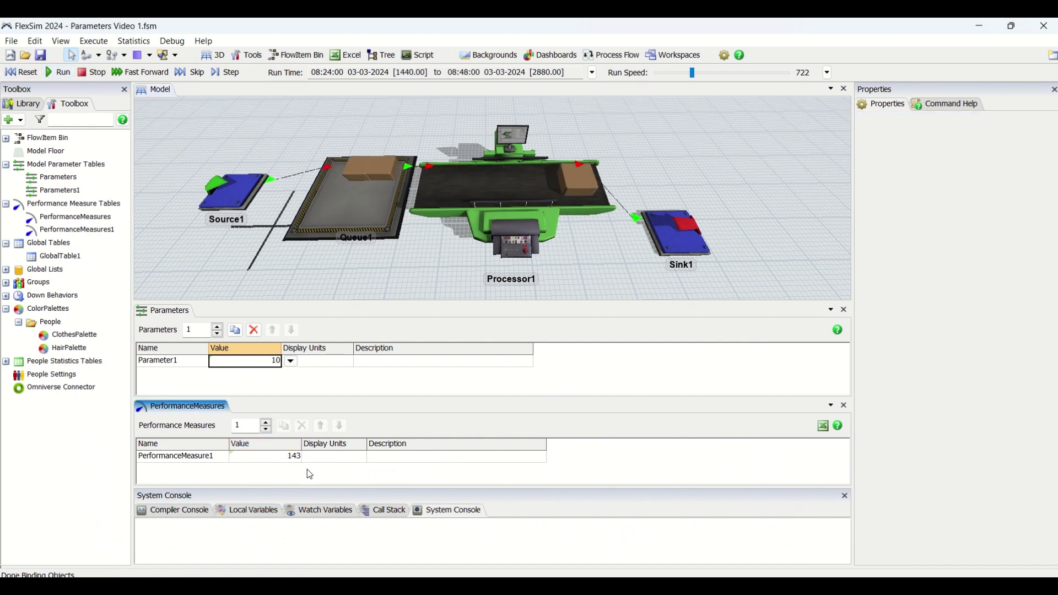
pyautogui.click(579, 274)
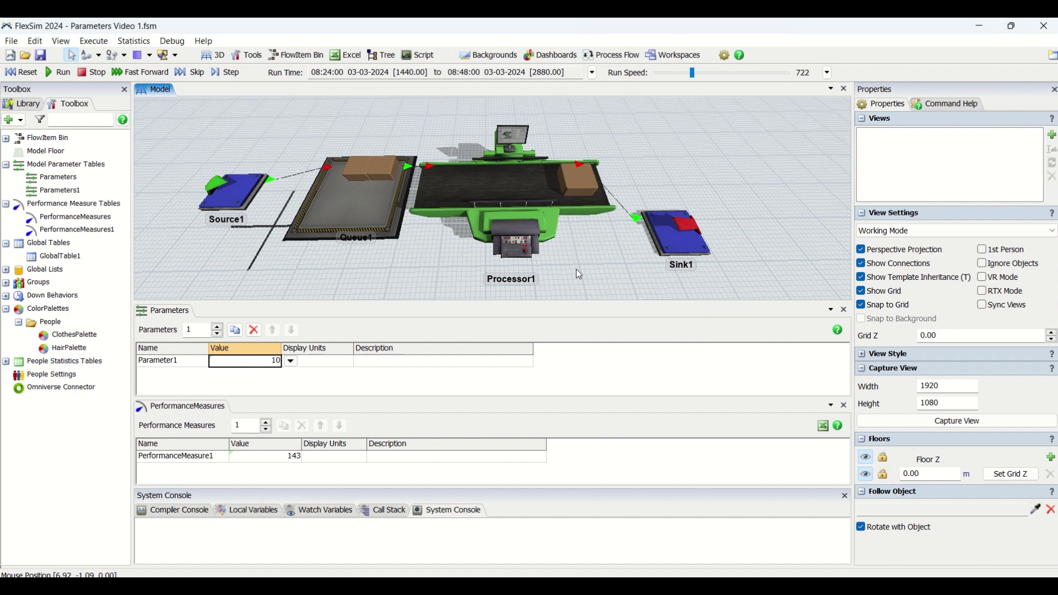
pyautogui.click(571, 370)
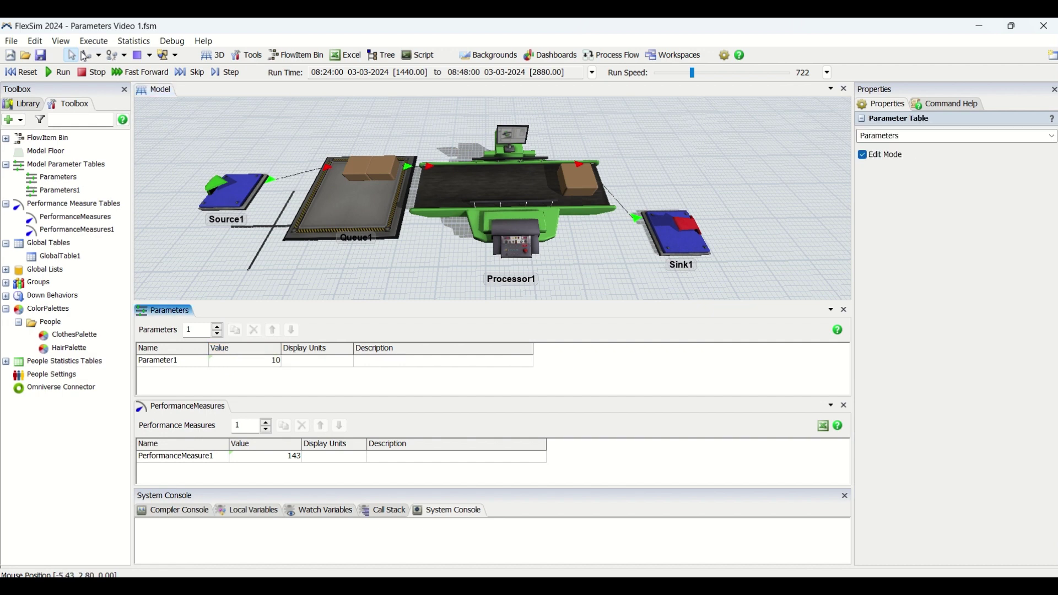
pyautogui.click(20, 77)
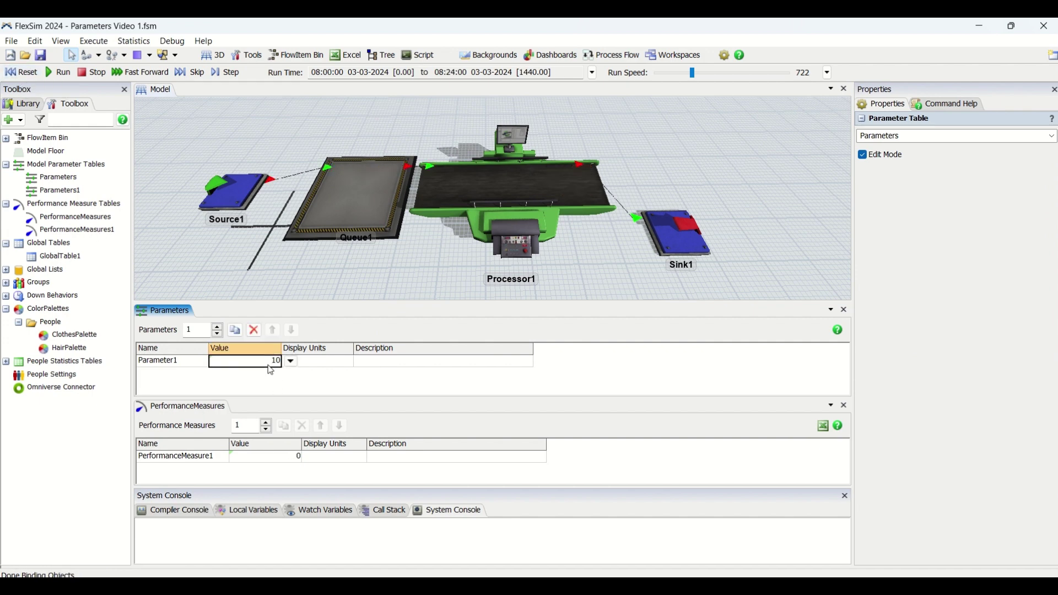
# Step: Enter 1.36 for Parameter1; the console rejects it and sets the parameter to 1
pyautogui.write('6')
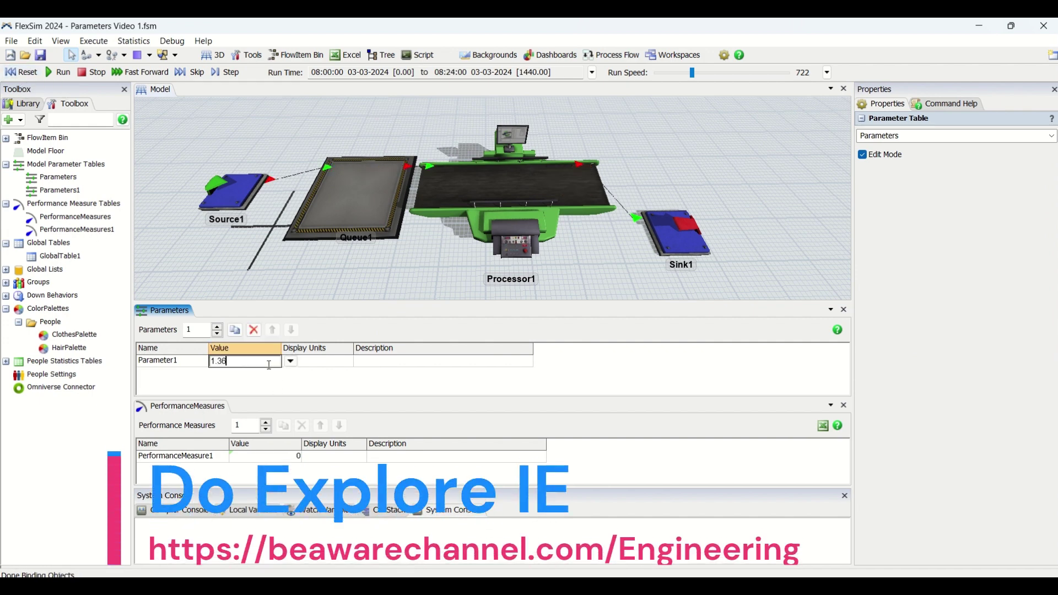
pyautogui.click(290, 385)
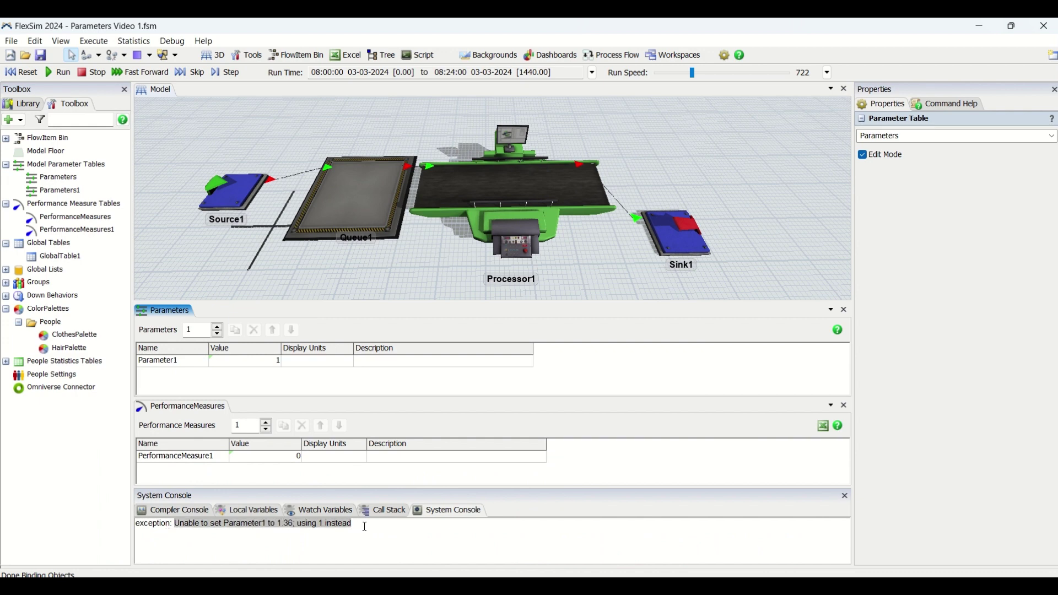
pyautogui.click(272, 363)
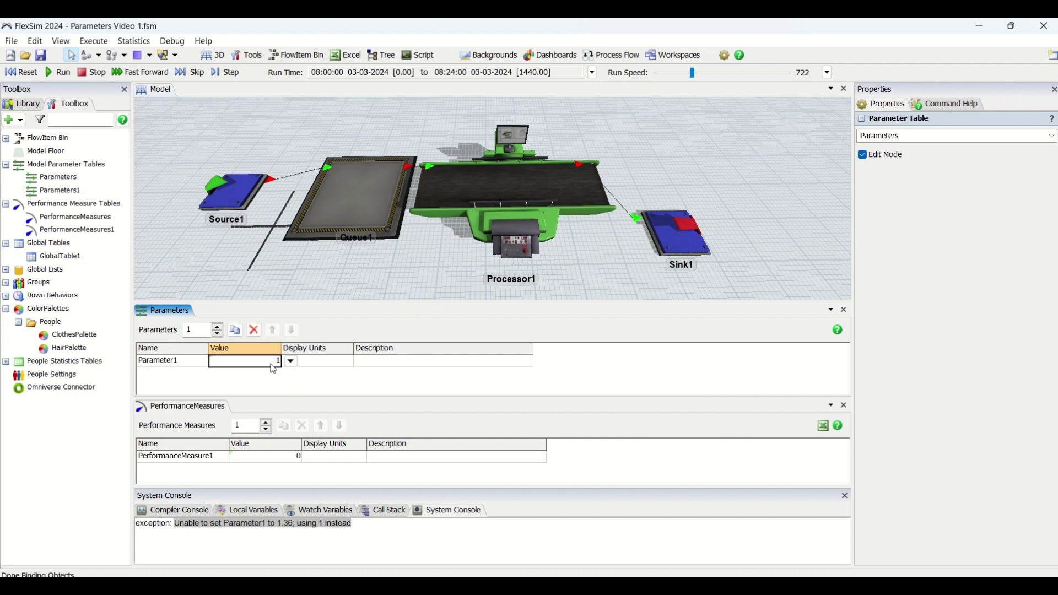
# Step: Recheck Parameter1's Integer type, then run the model with Parameter1 at 1
pyautogui.click(292, 362)
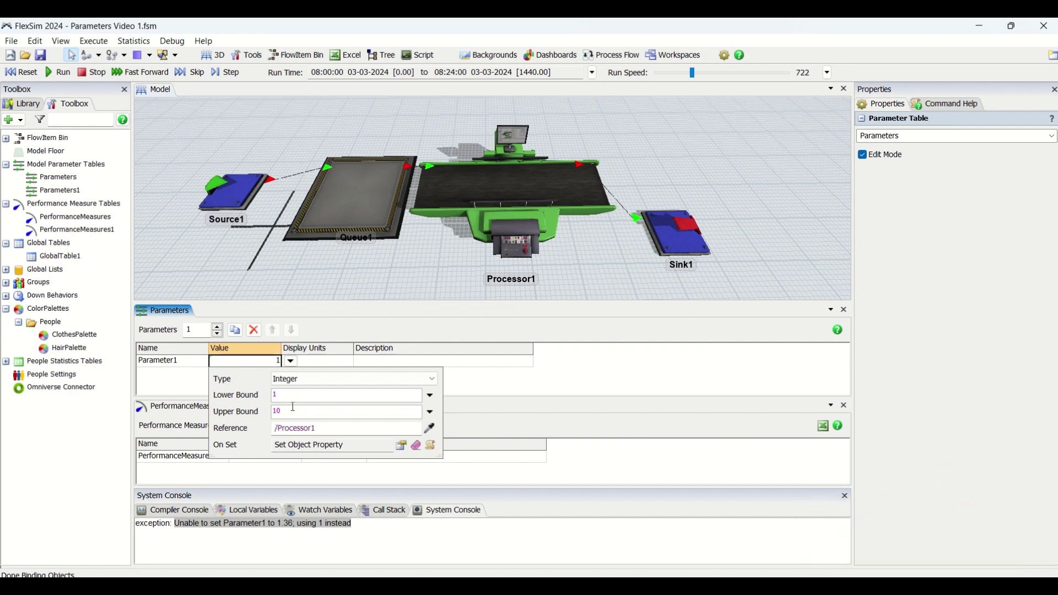
pyautogui.click(169, 385)
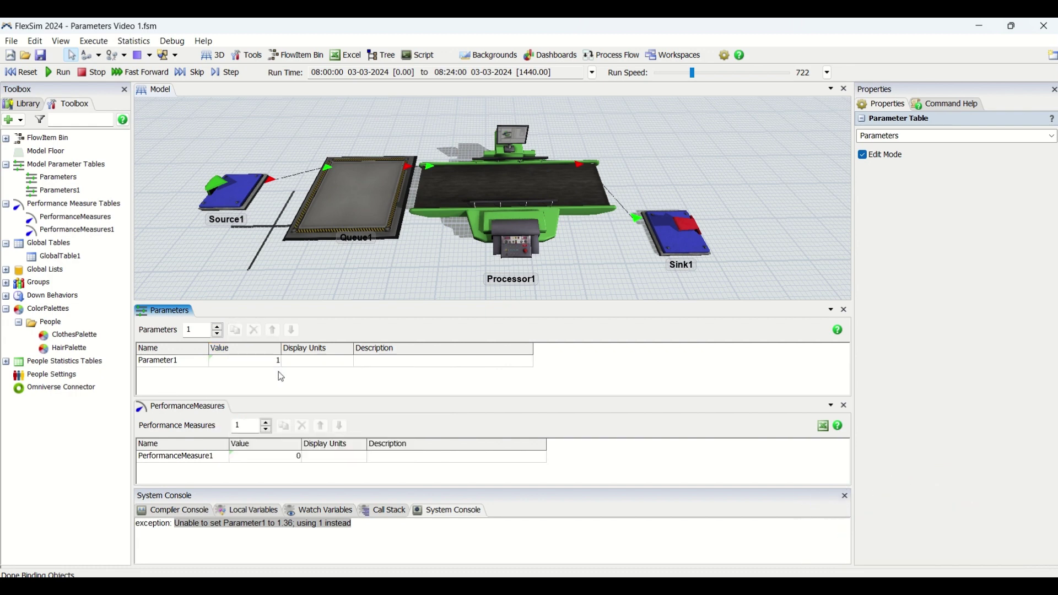
pyautogui.click(59, 73)
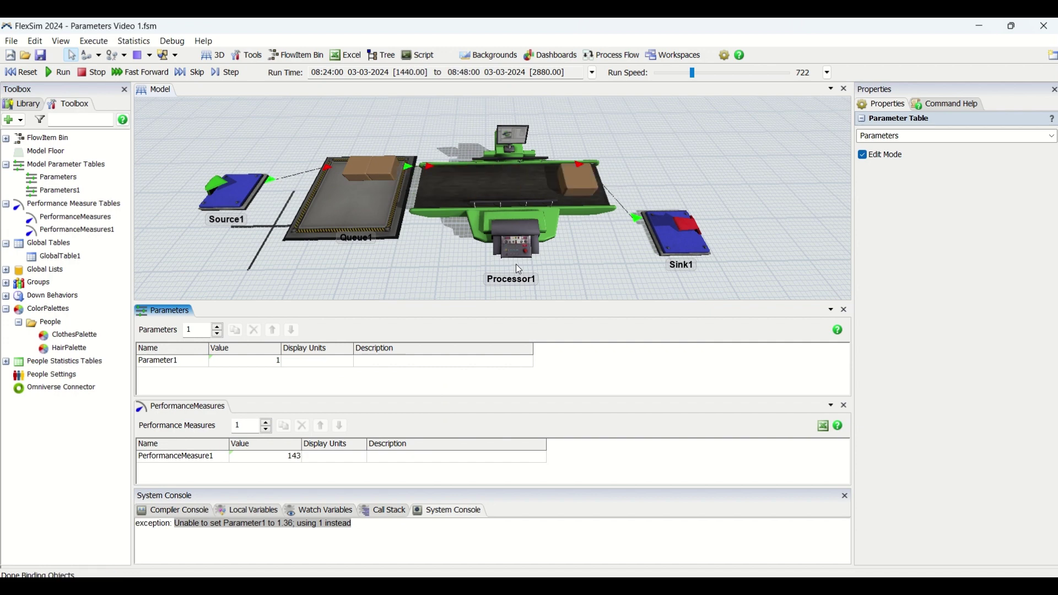
pyautogui.click(424, 281)
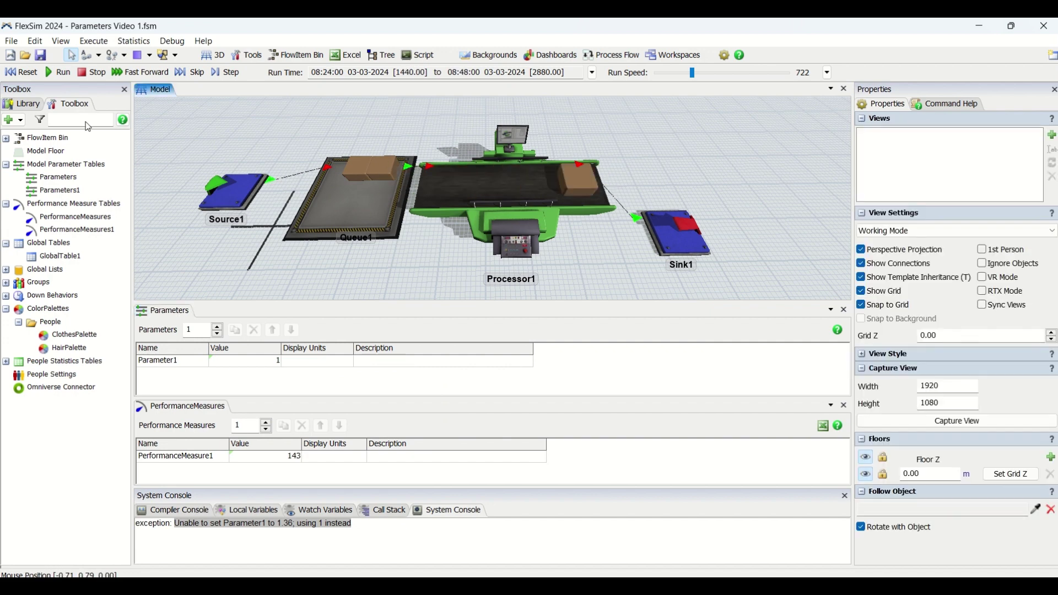
# Step: Reset and run the model with Parameter1 at 1 until PerformanceMeasure1 reaches 1430
pyautogui.click(18, 74)
pyautogui.click(58, 76)
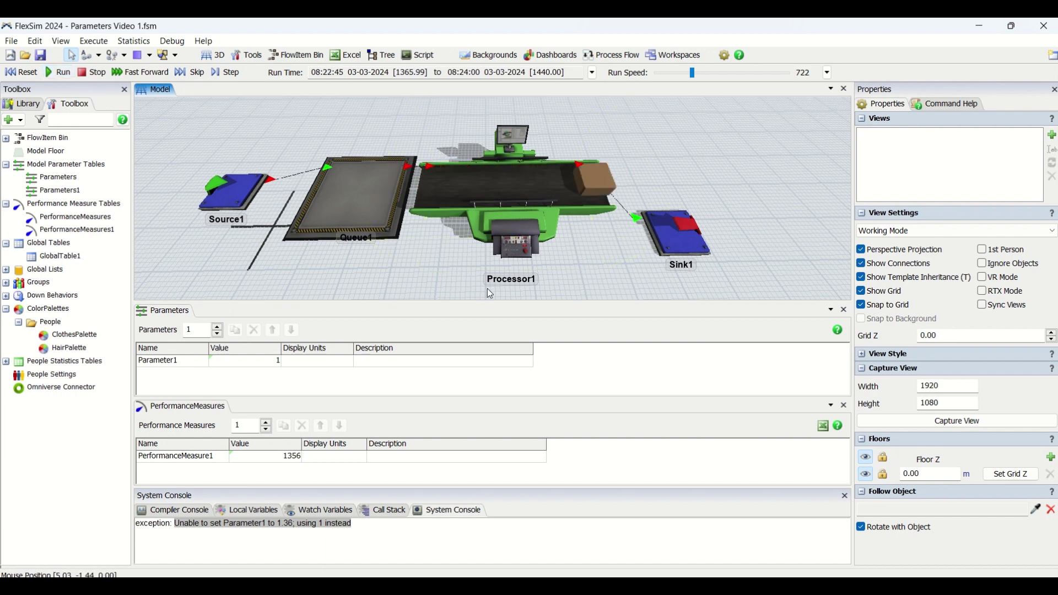
pyautogui.click(291, 460)
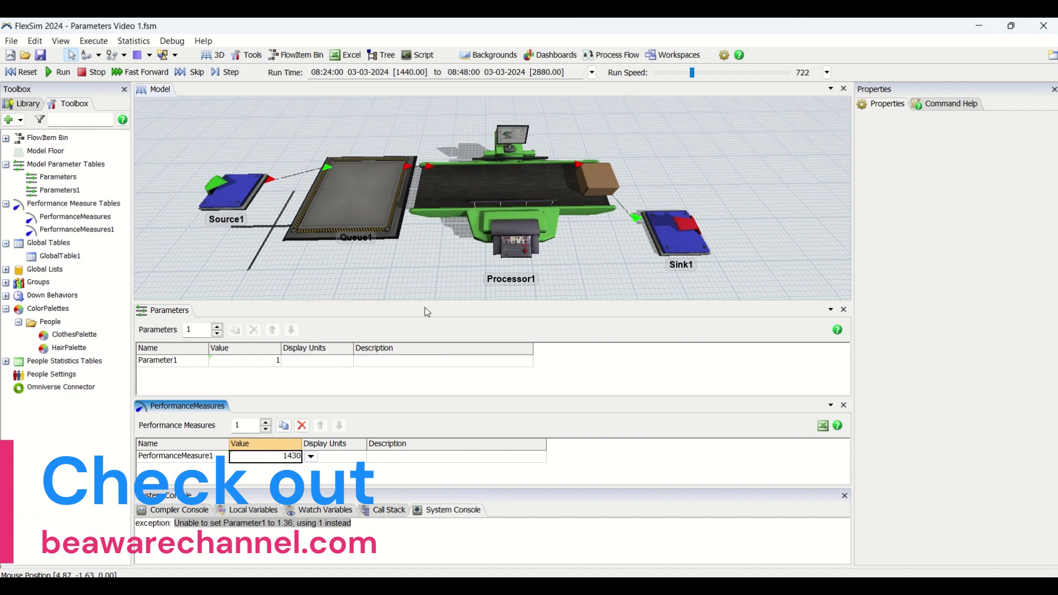
pyautogui.click(441, 275)
# Step: Check Parameter1's value and Processor1's process time, then reset the model
pyautogui.click(279, 364)
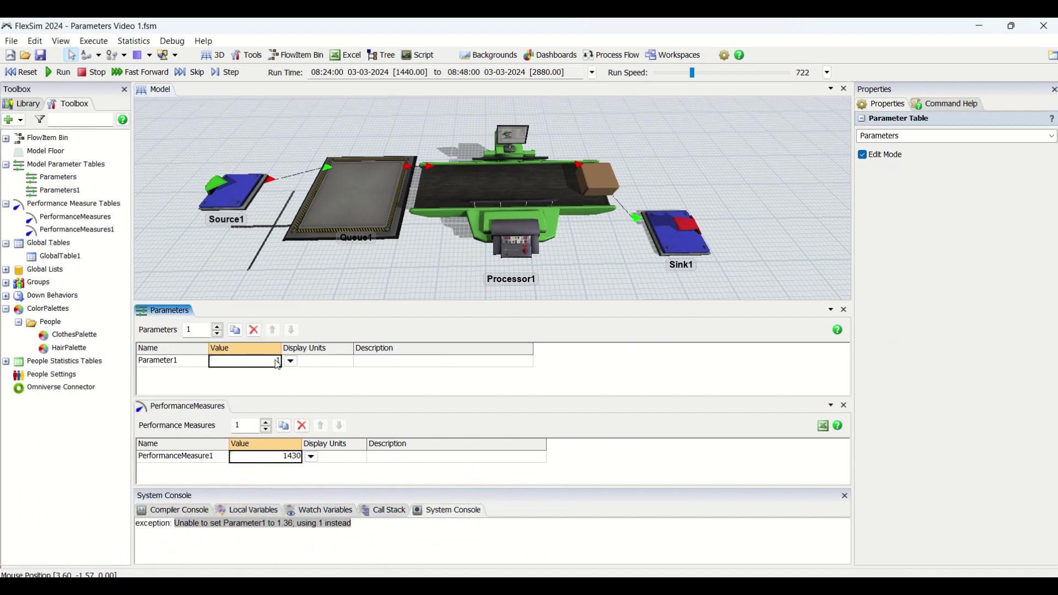
pyautogui.click(315, 272)
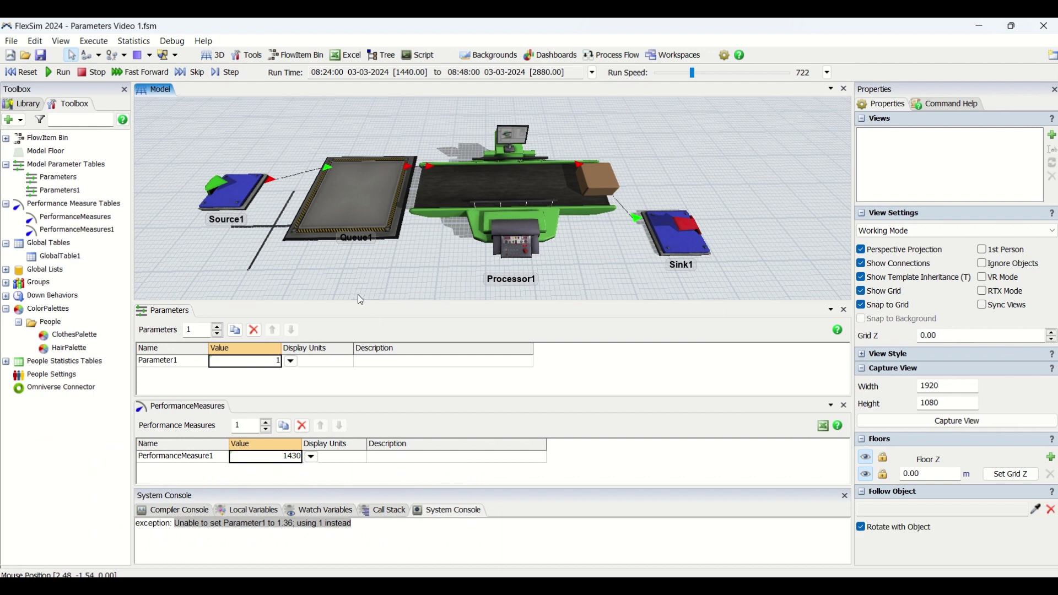
pyautogui.click(237, 369)
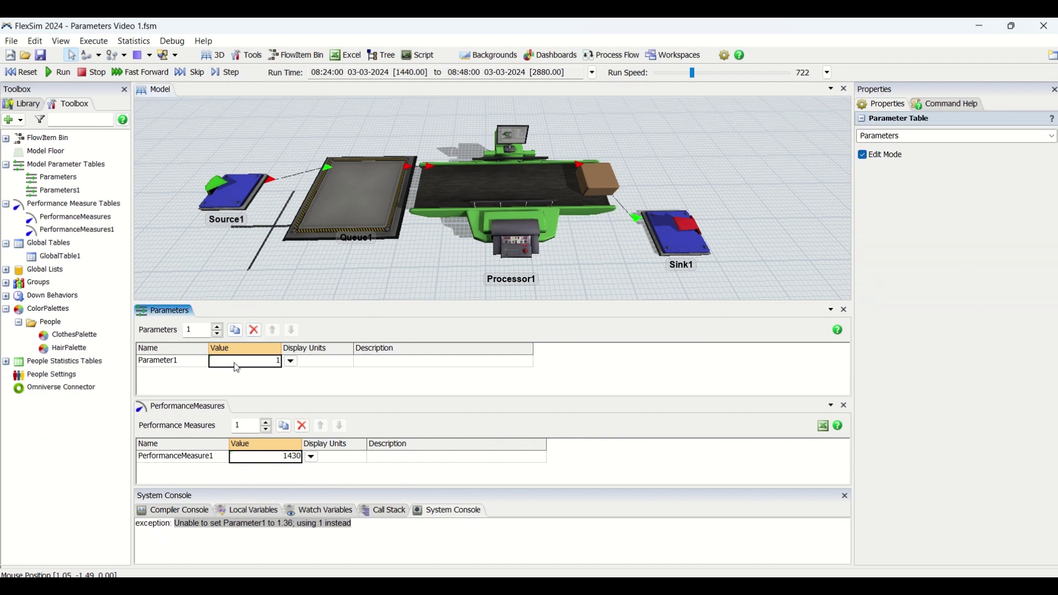
pyautogui.click(480, 207)
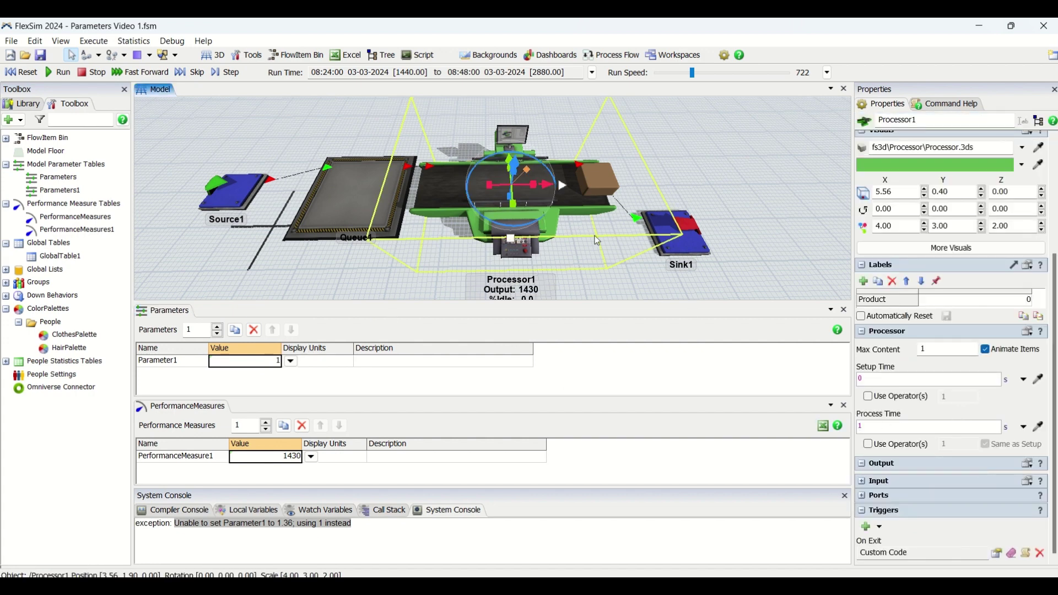
pyautogui.click(24, 77)
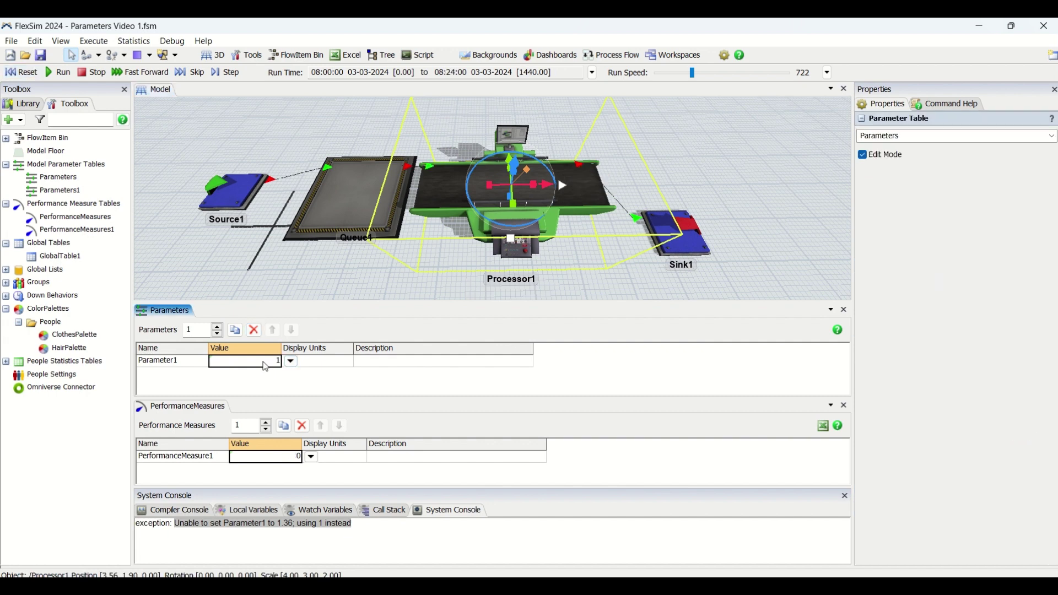
# Step: Set Parameter1's value to 6 and reset the model to apply it
pyautogui.write('6')
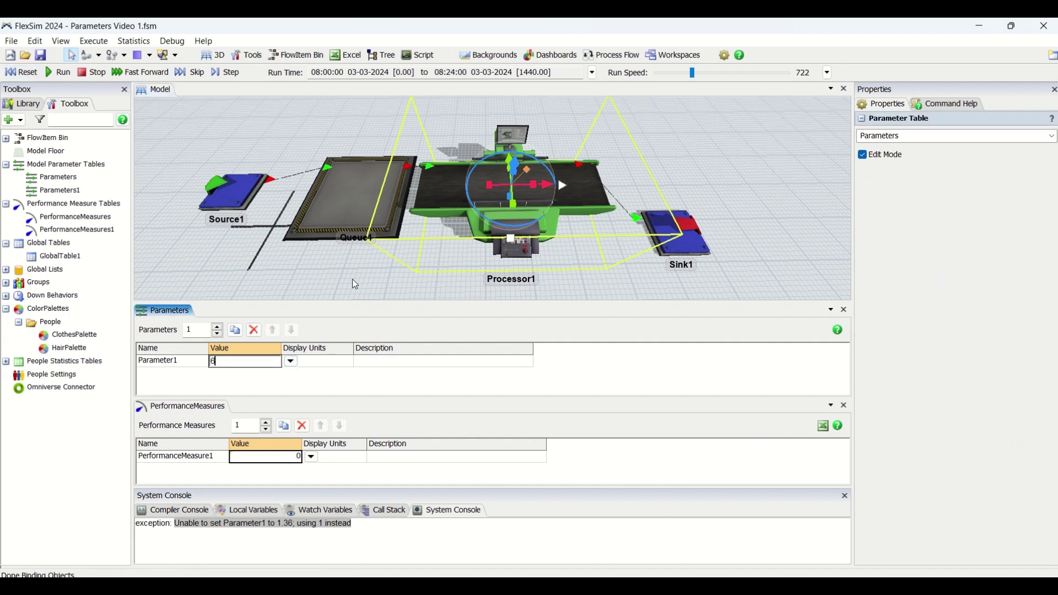
pyautogui.click(427, 204)
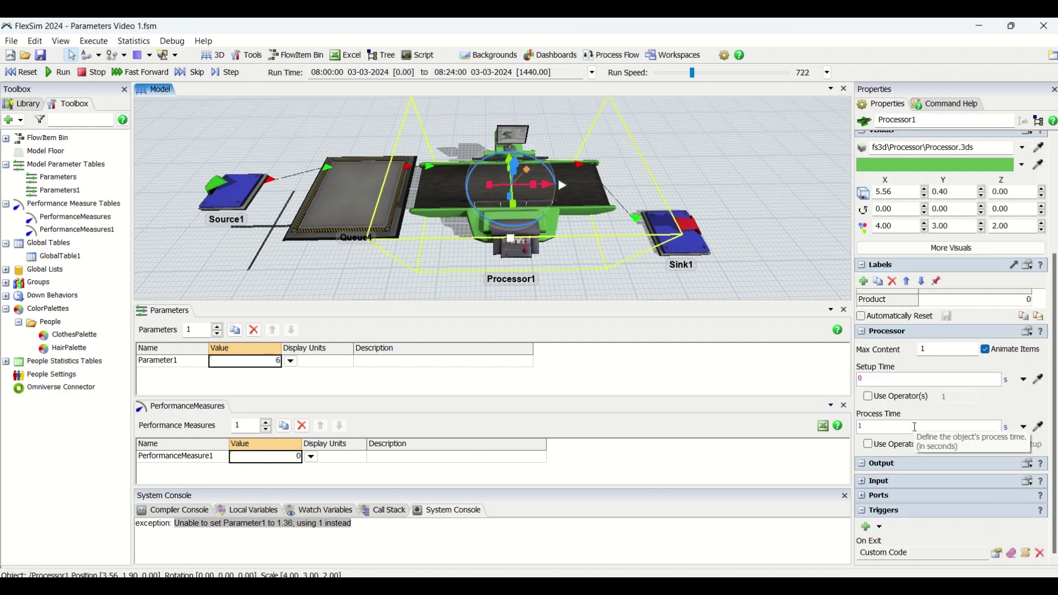
pyautogui.click(28, 75)
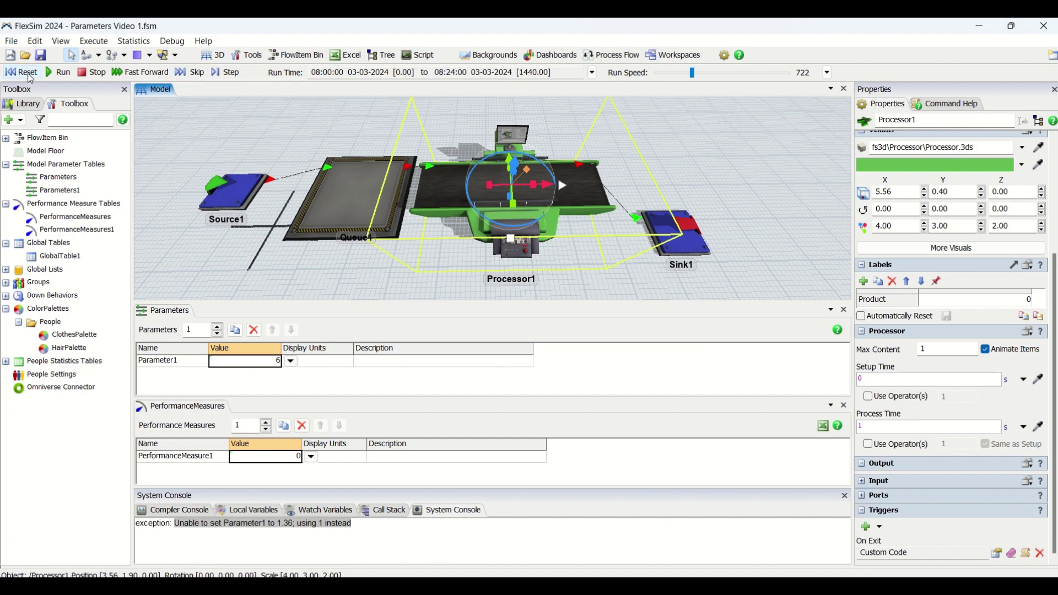
# Step: Verify Processor1's process time now reads 6, then return to the parameters table
pyautogui.click(440, 270)
pyautogui.click(453, 207)
pyautogui.click(269, 286)
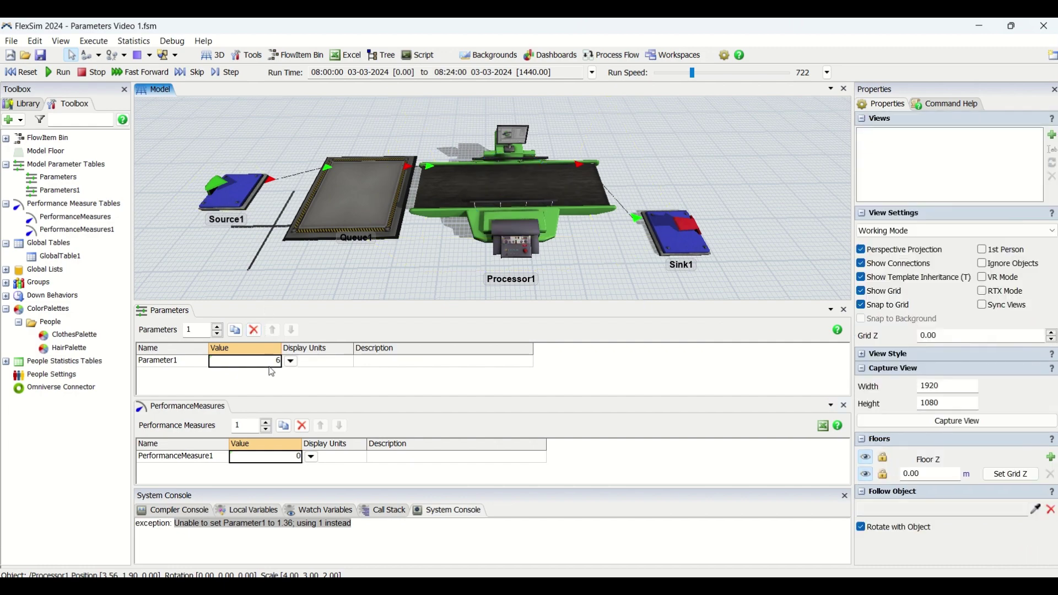
pyautogui.click(303, 381)
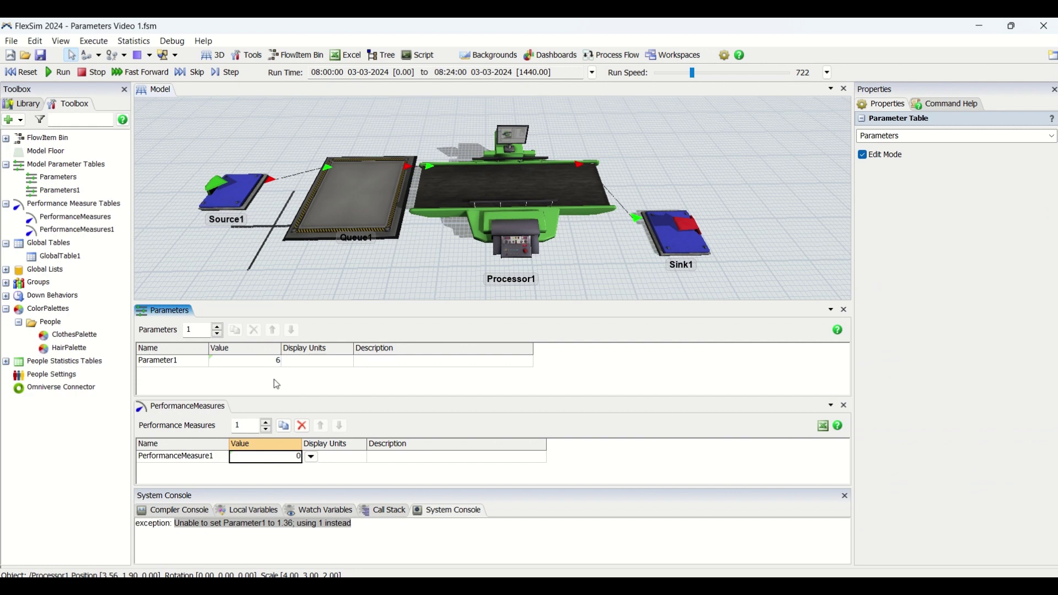
pyautogui.click(259, 363)
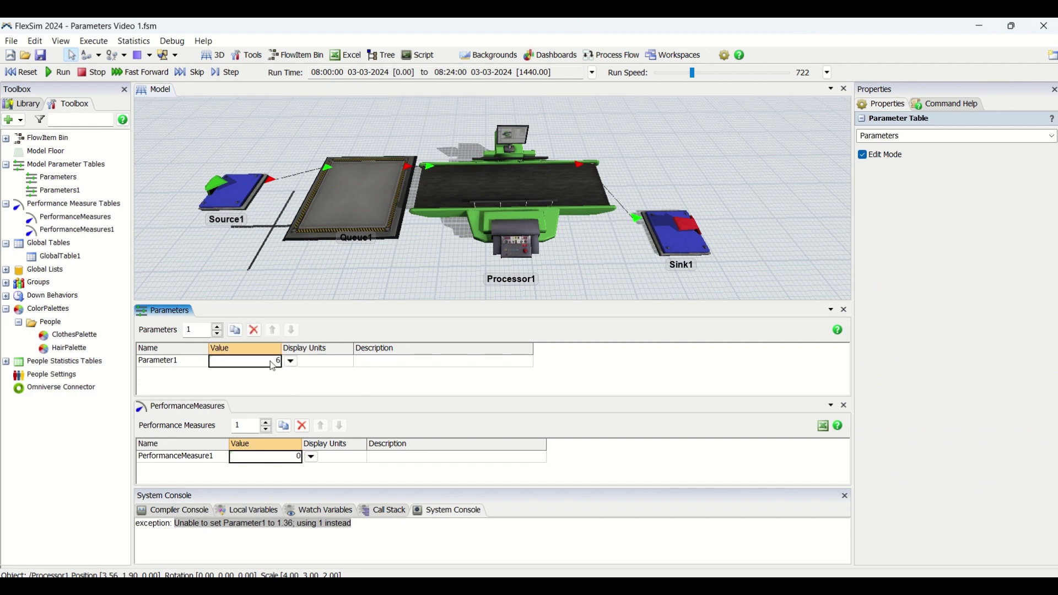
pyautogui.click(494, 214)
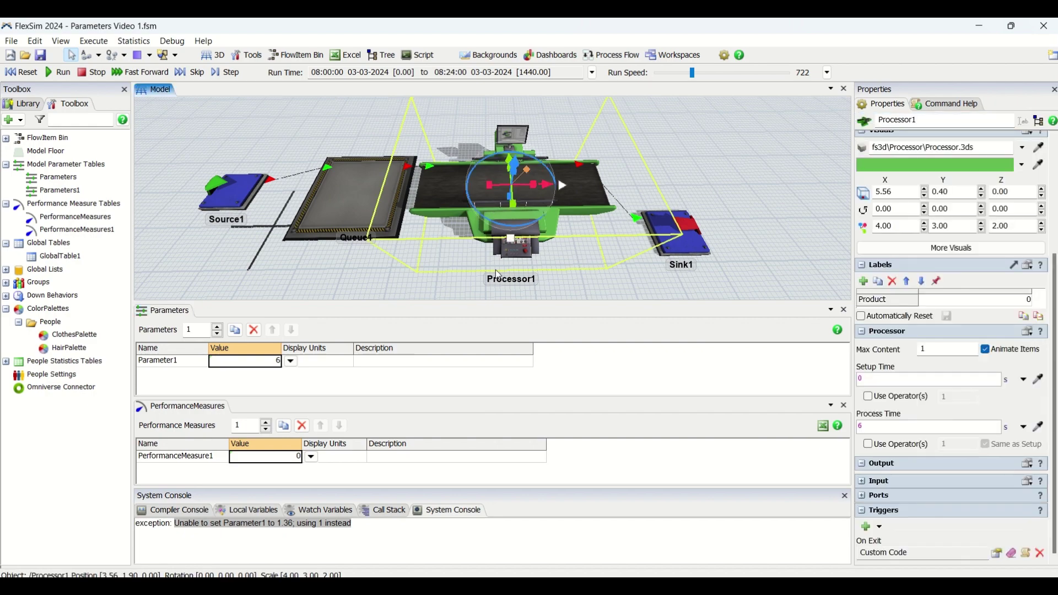
pyautogui.click(290, 361)
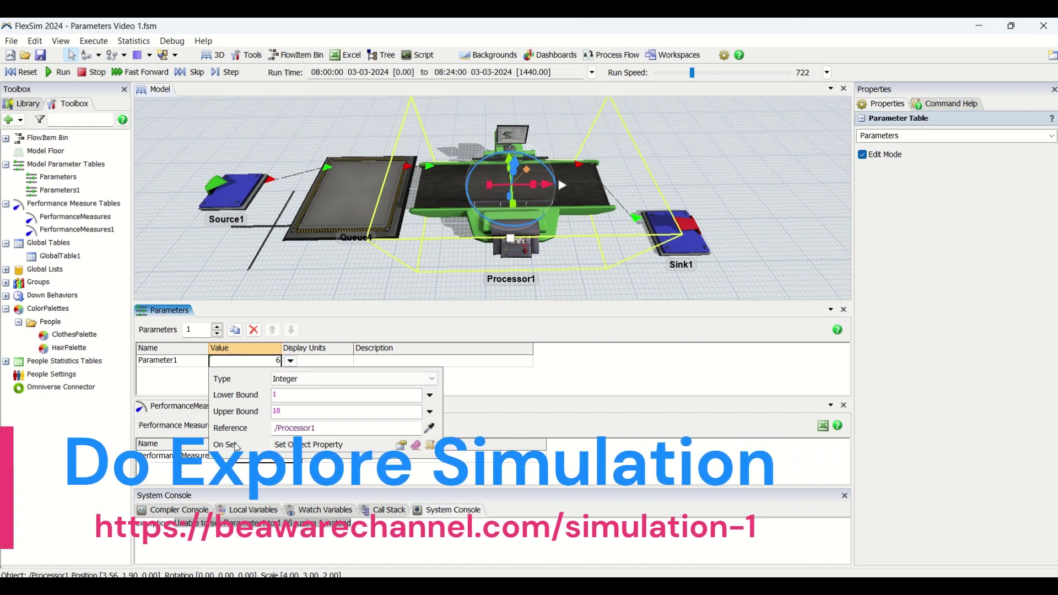
pyautogui.click(401, 445)
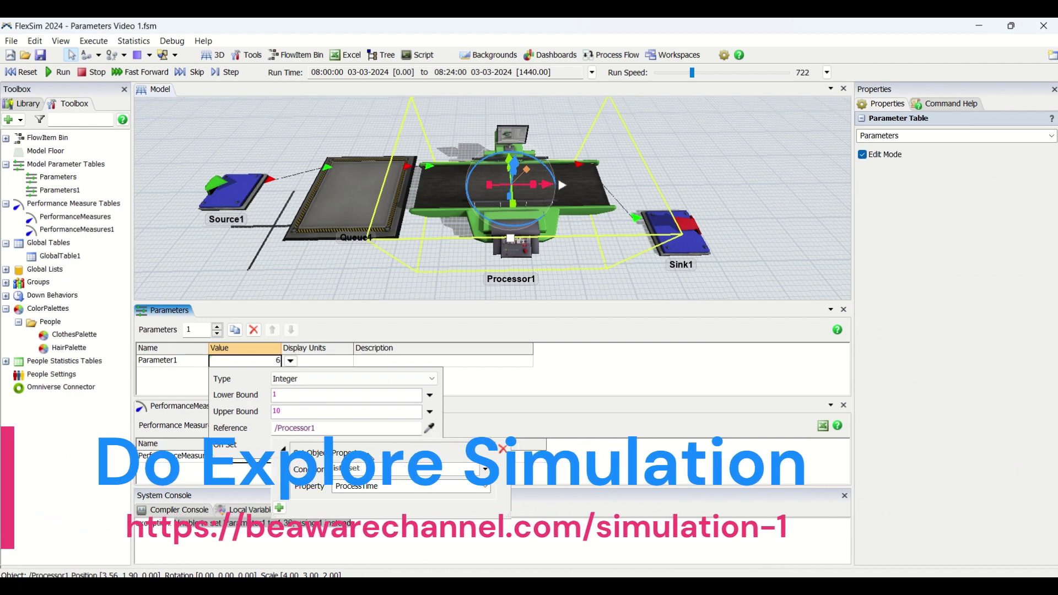
pyautogui.click(339, 264)
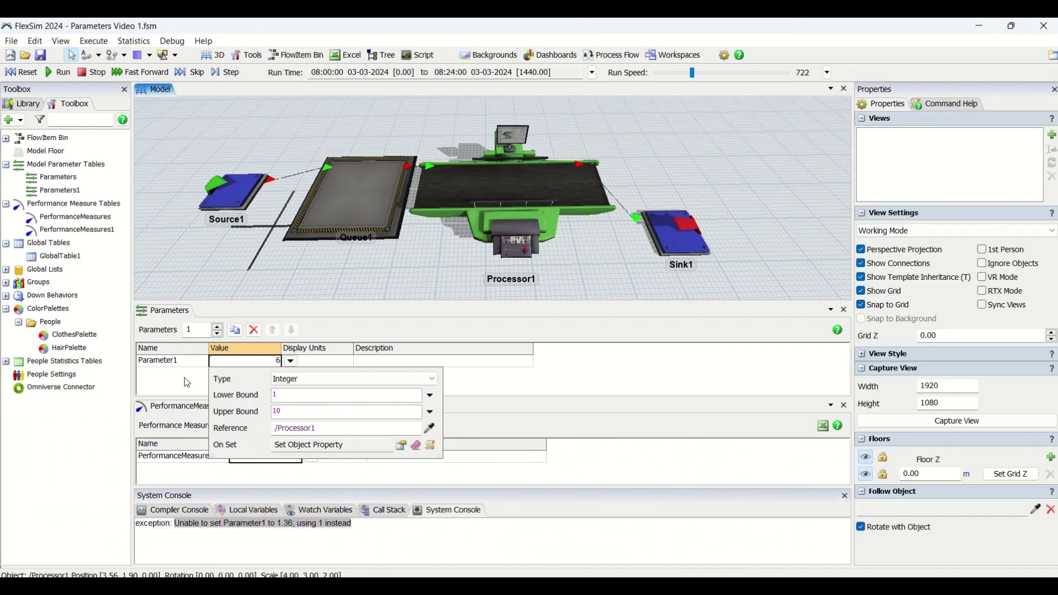
pyautogui.click(187, 382)
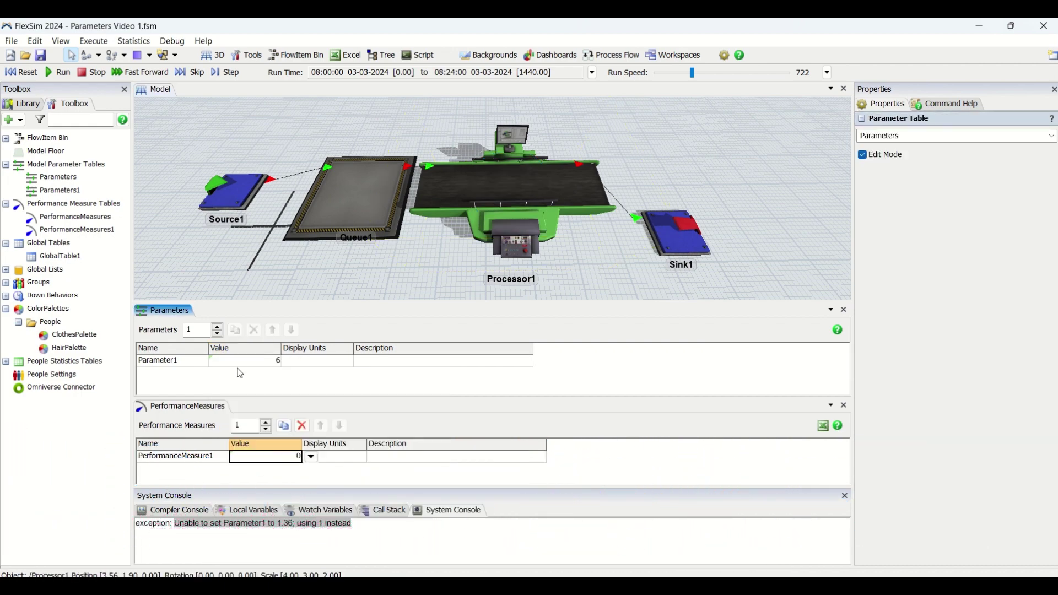
pyautogui.click(259, 364)
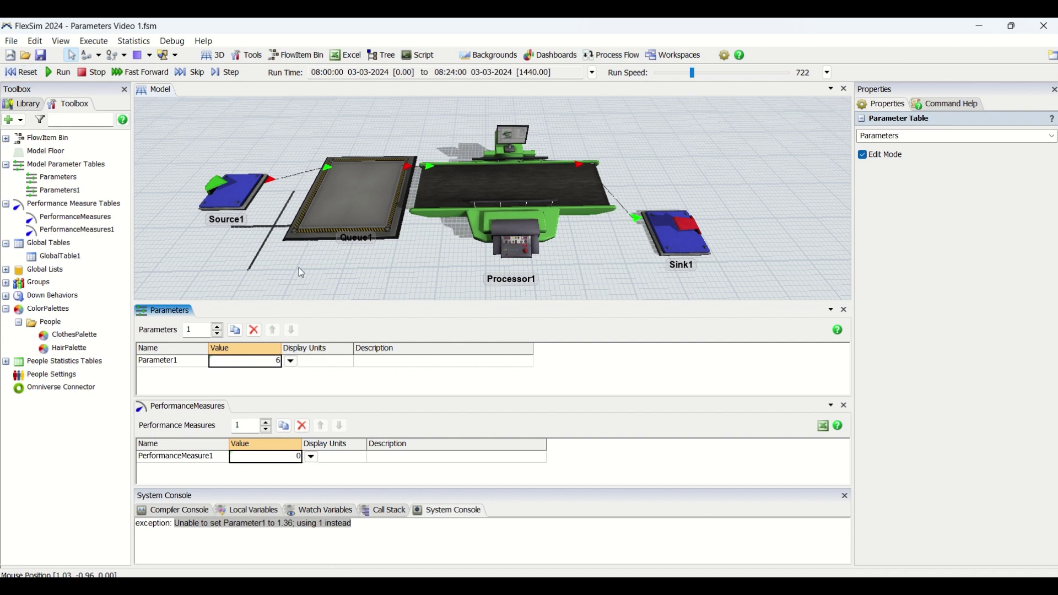
pyautogui.click(450, 211)
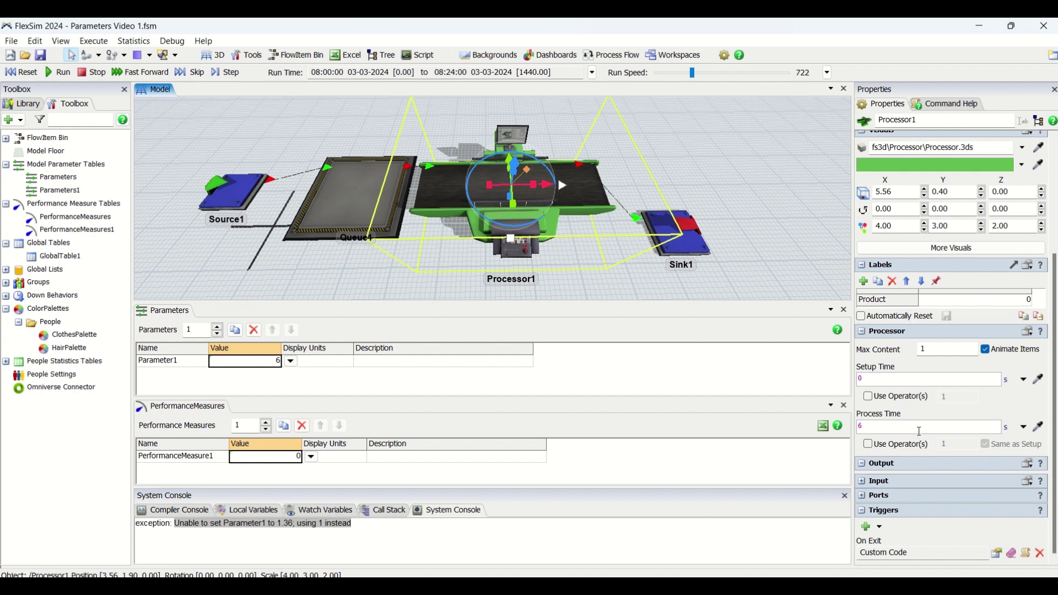
pyautogui.click(914, 426)
pyautogui.click(230, 480)
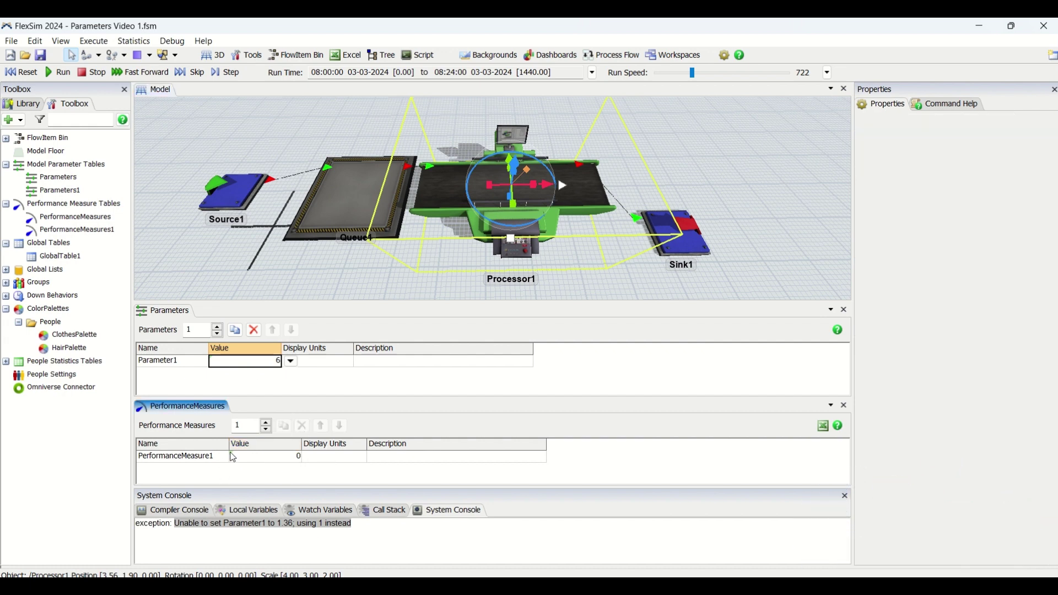
# Step: Enter 6.89 for Parameter1 and confirm it was rounded to the integer 7
pyautogui.click(263, 384)
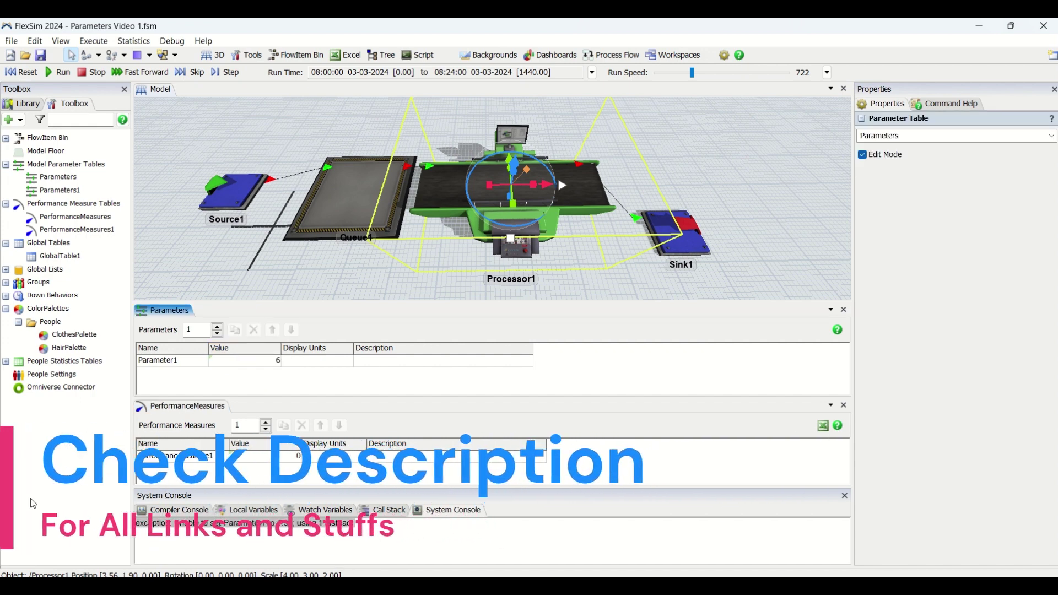
pyautogui.click(277, 366)
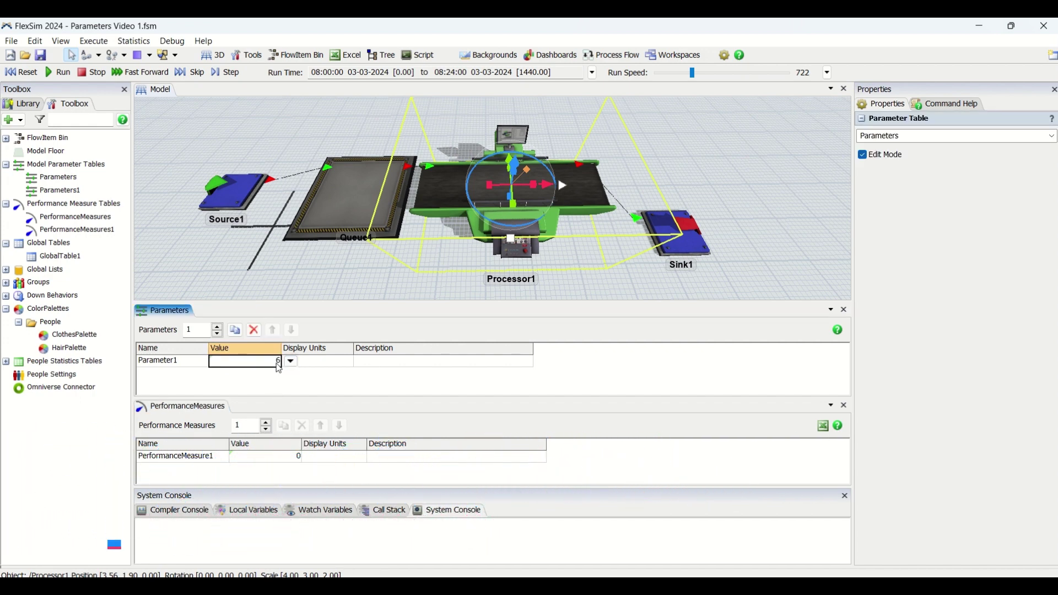
pyautogui.write('6.89')
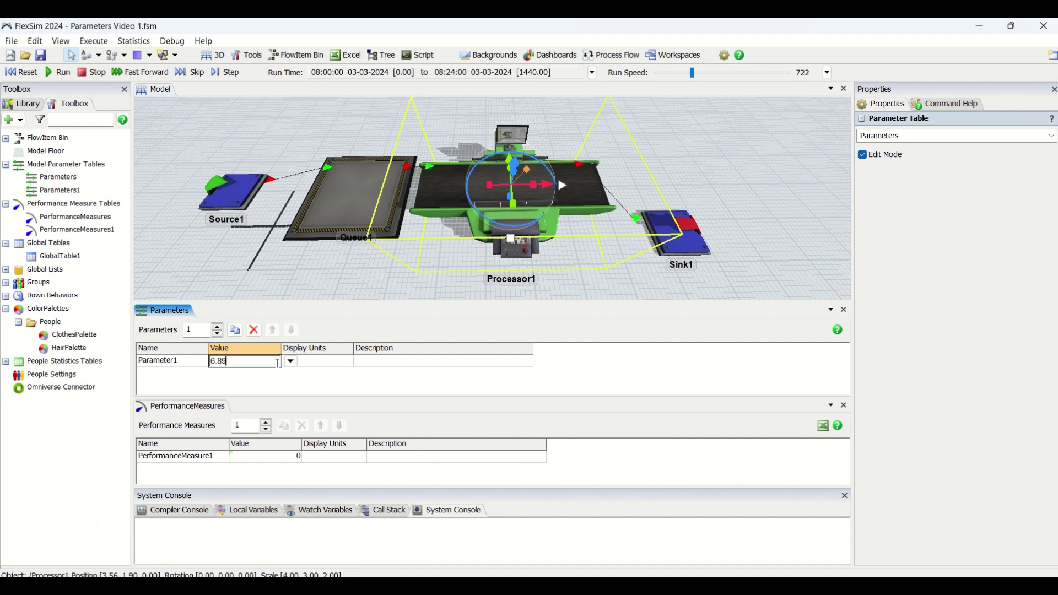
pyautogui.click(290, 378)
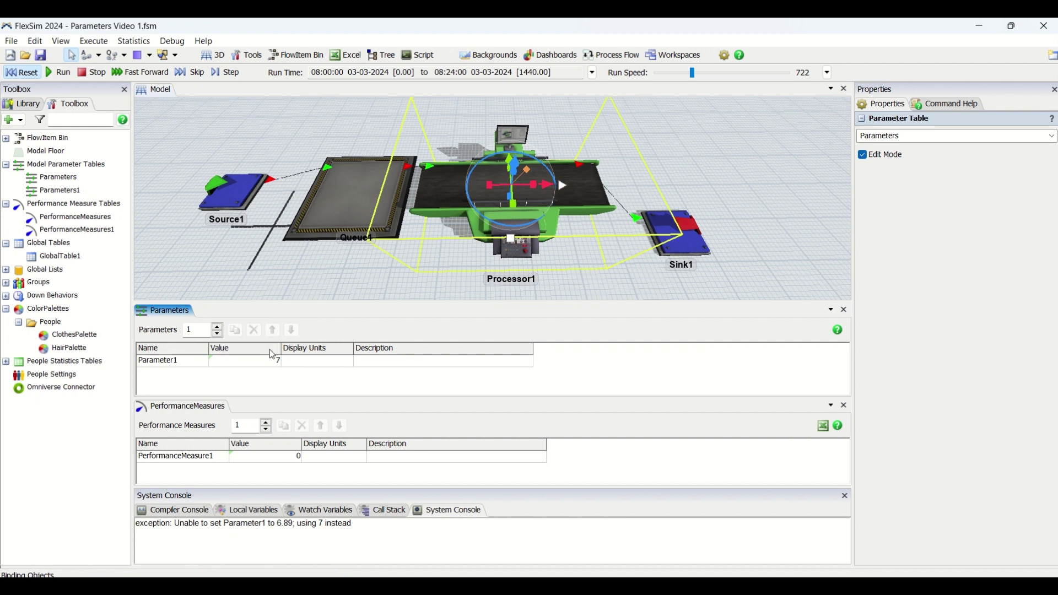
pyautogui.click(277, 364)
pyautogui.click(291, 362)
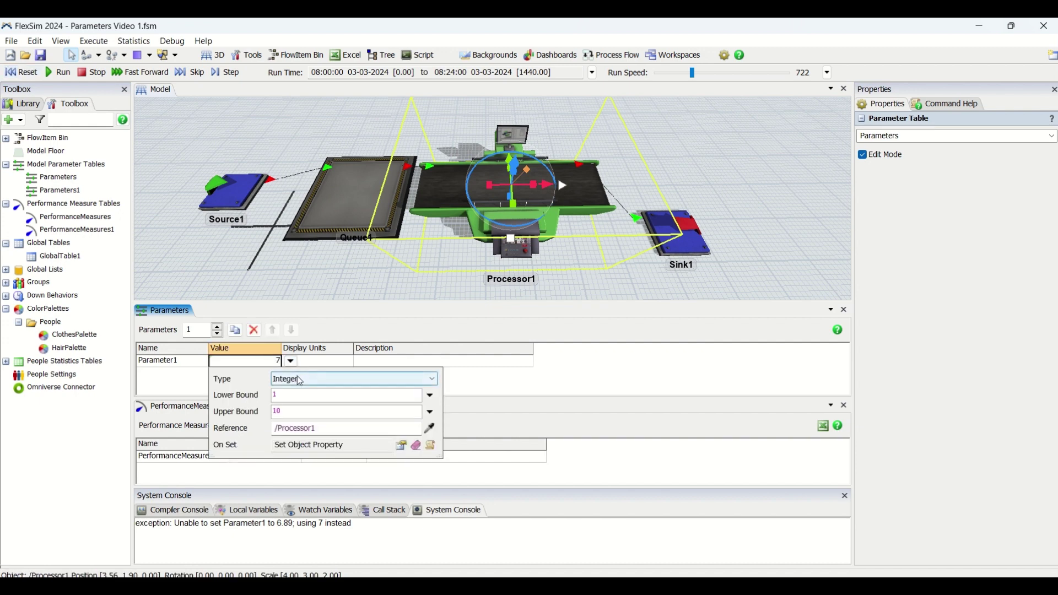
pyautogui.click(274, 372)
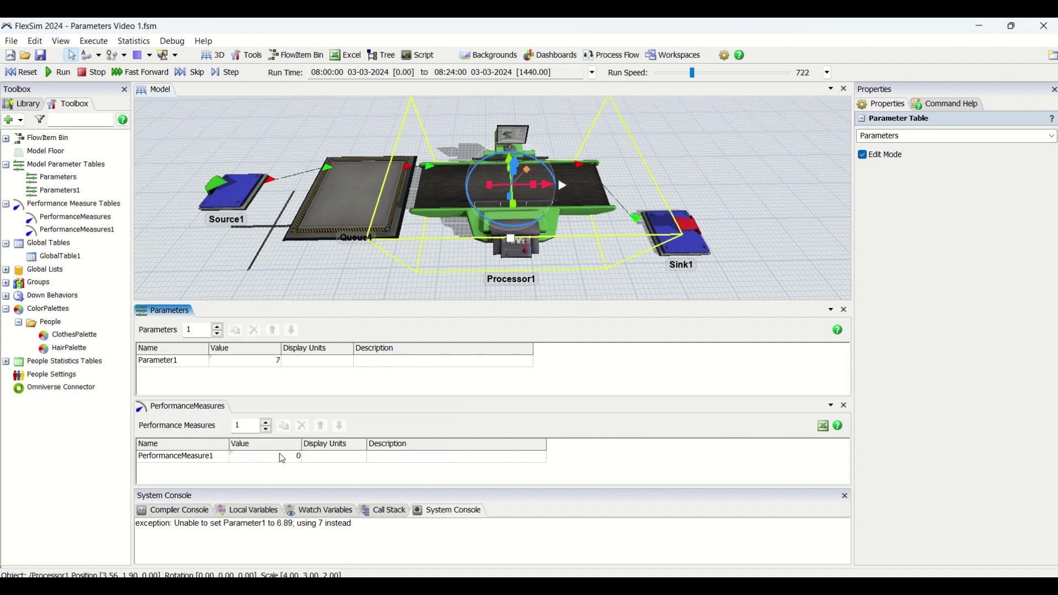
pyautogui.moveTo(277, 525); pyautogui.dragTo(293, 528)
# Step: Run the model with Parameter1 at 7 until PerformanceMeasure1 reports 204
pyautogui.click(276, 363)
pyautogui.click(283, 388)
pyautogui.click(57, 73)
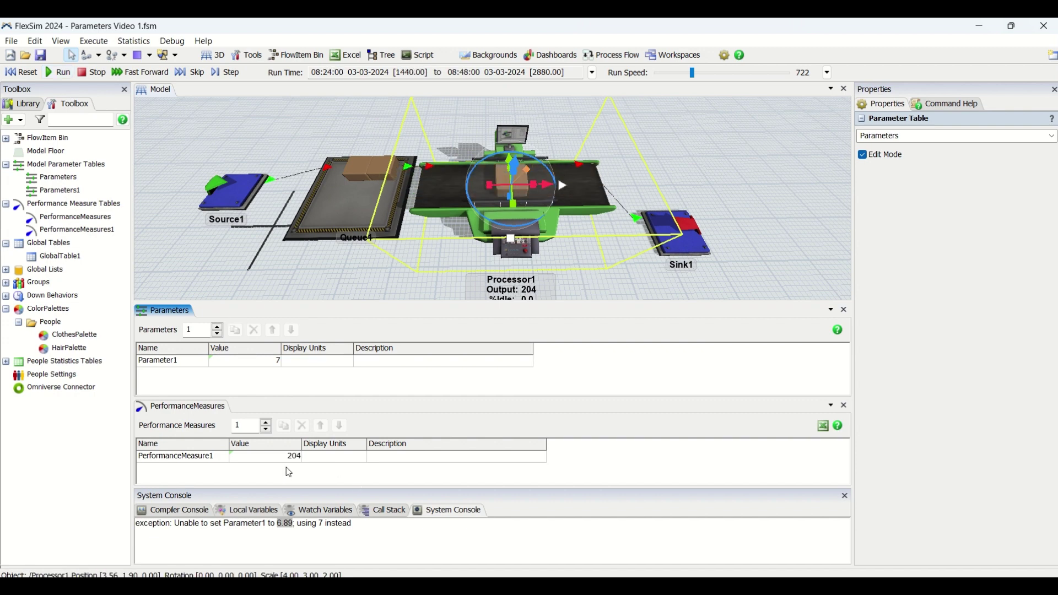
# Step: Switch Parameter1's type through Continuous, Discrete, Option and Binary
pyautogui.click(255, 362)
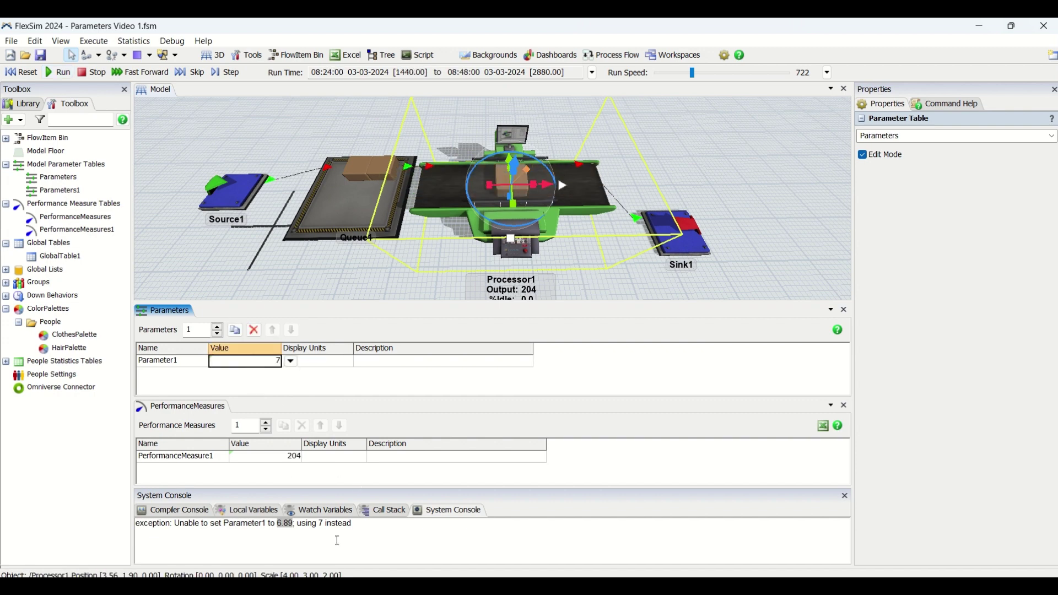
pyautogui.click(292, 362)
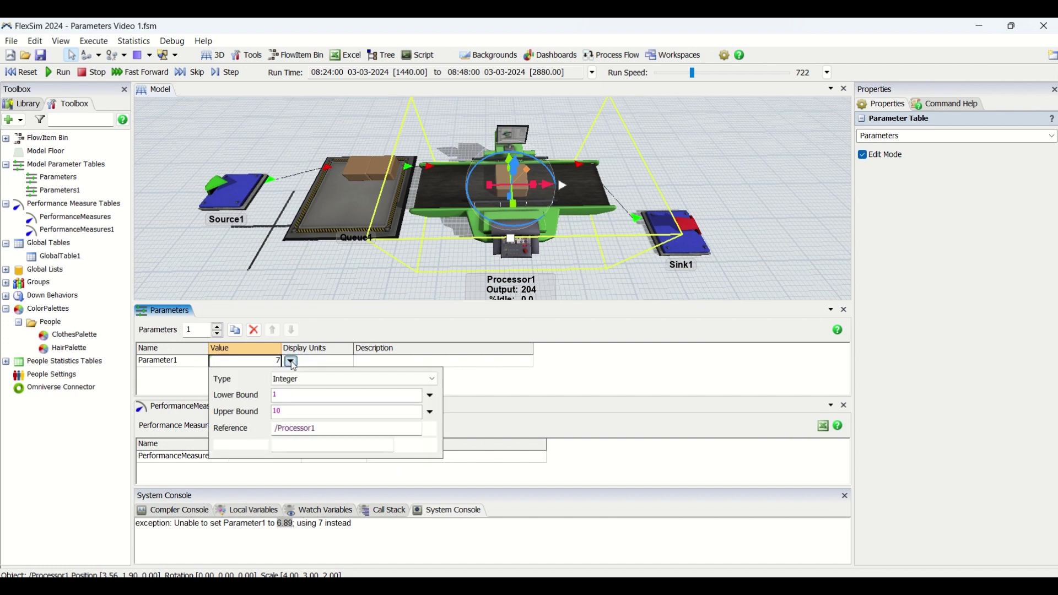
pyautogui.click(315, 383)
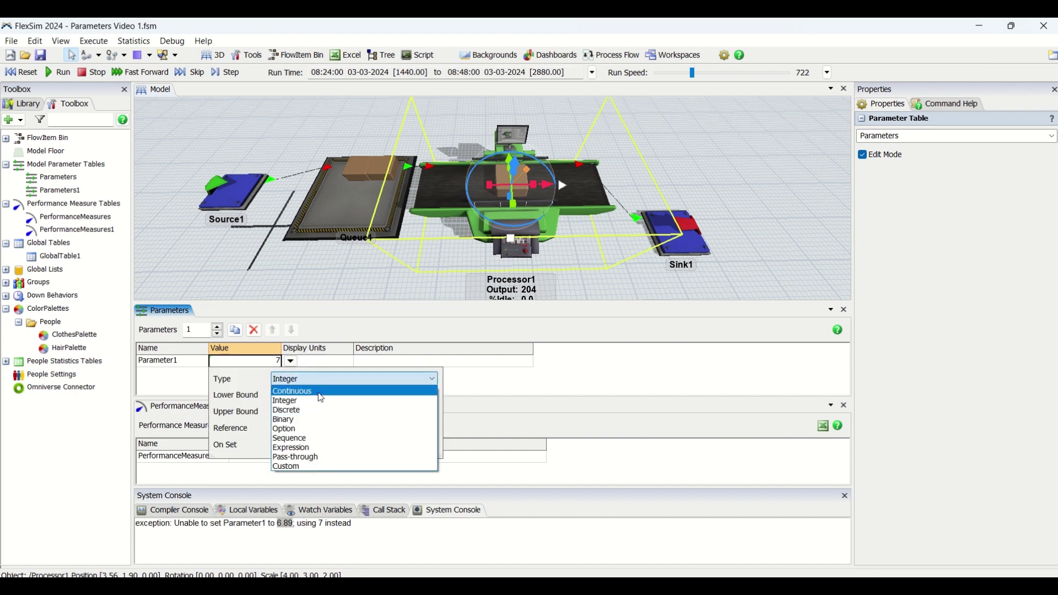
pyautogui.click(321, 393)
pyautogui.click(346, 383)
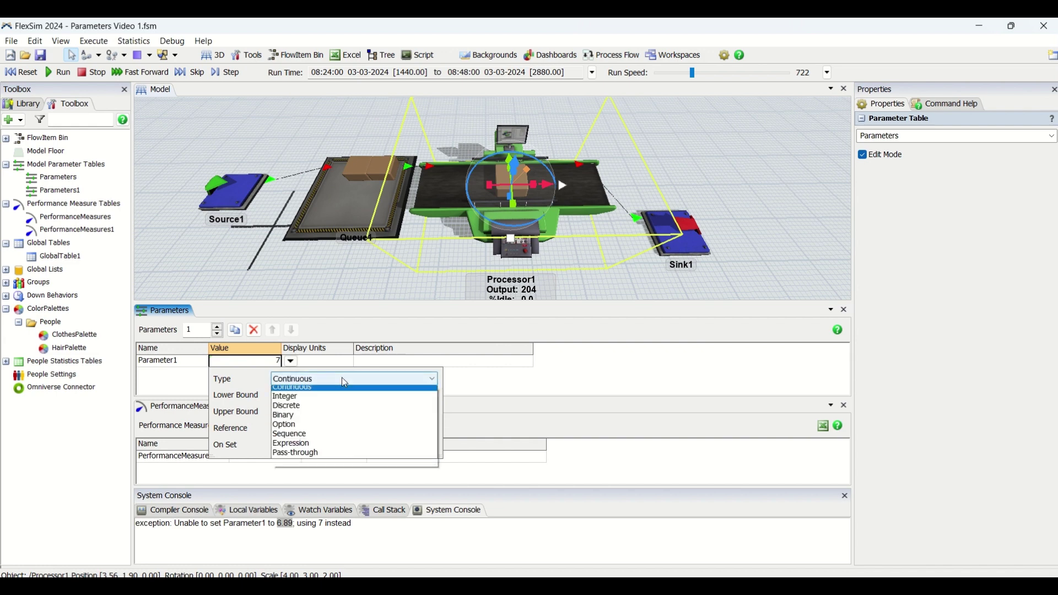
pyautogui.click(329, 413)
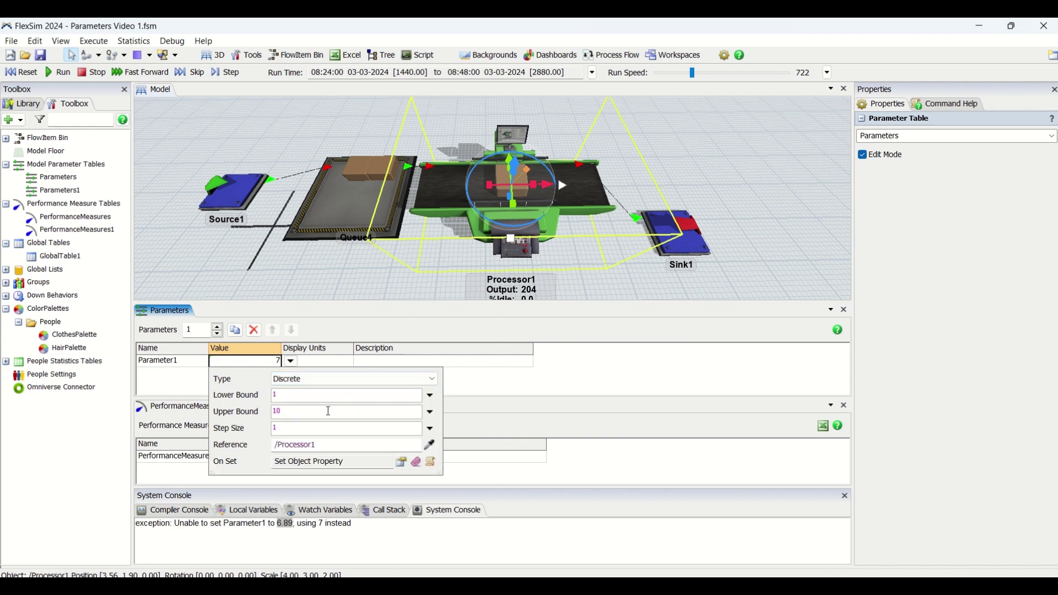
pyautogui.click(320, 378)
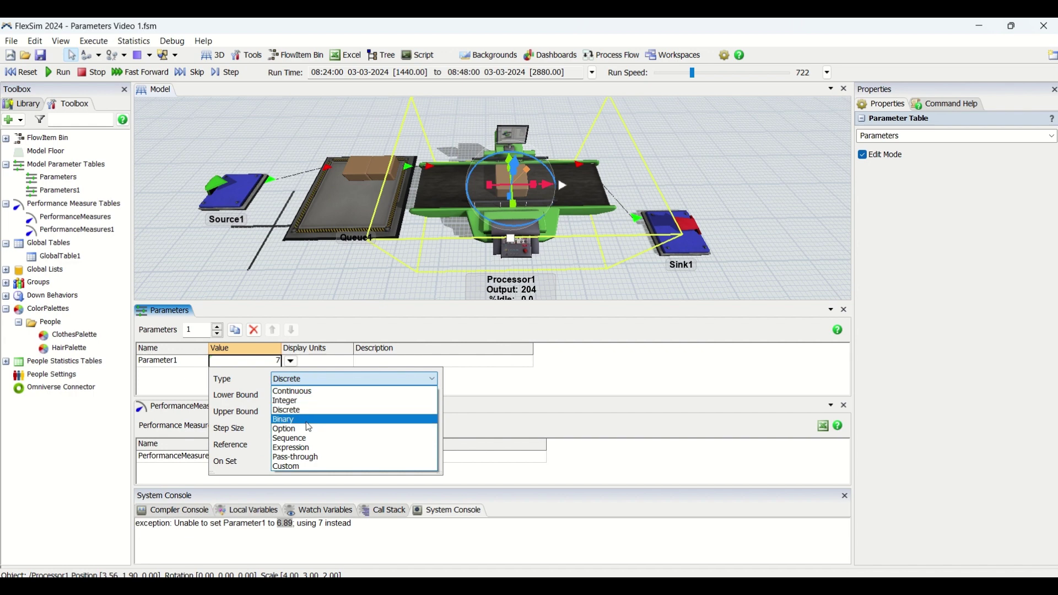
pyautogui.click(306, 425)
pyautogui.click(318, 377)
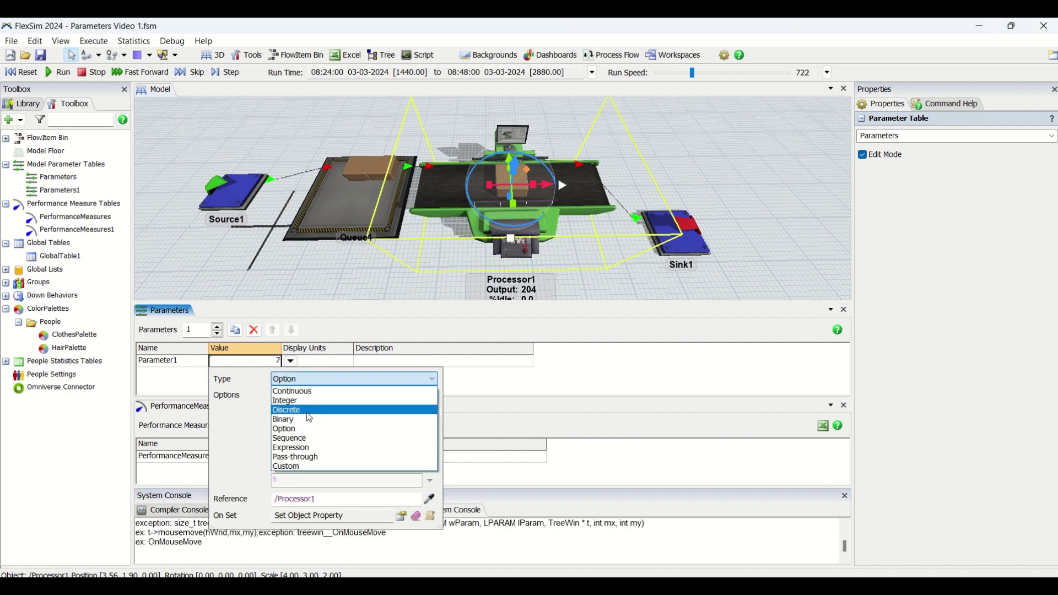
pyautogui.click(308, 420)
pyautogui.click(530, 369)
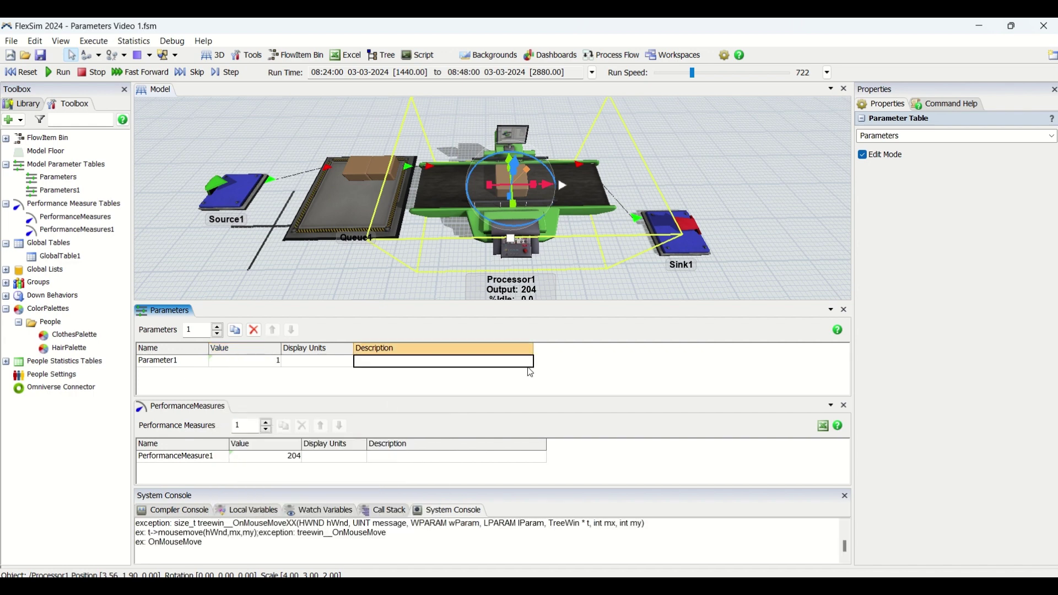
# Step: Review the Binary parameter settings and clear all System Console messages
pyautogui.click(263, 362)
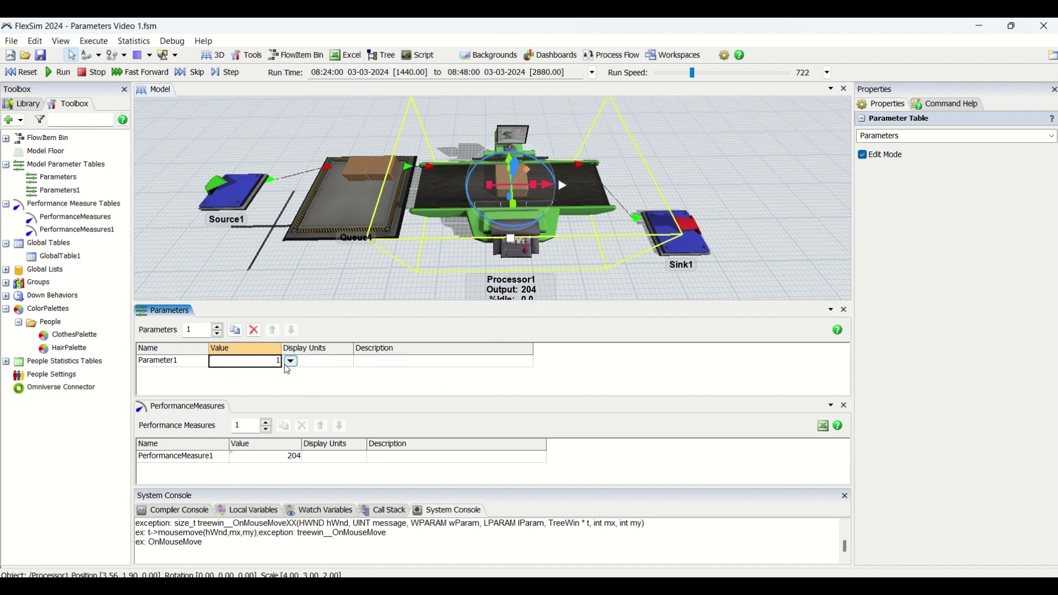
pyautogui.click(291, 363)
pyautogui.click(412, 390)
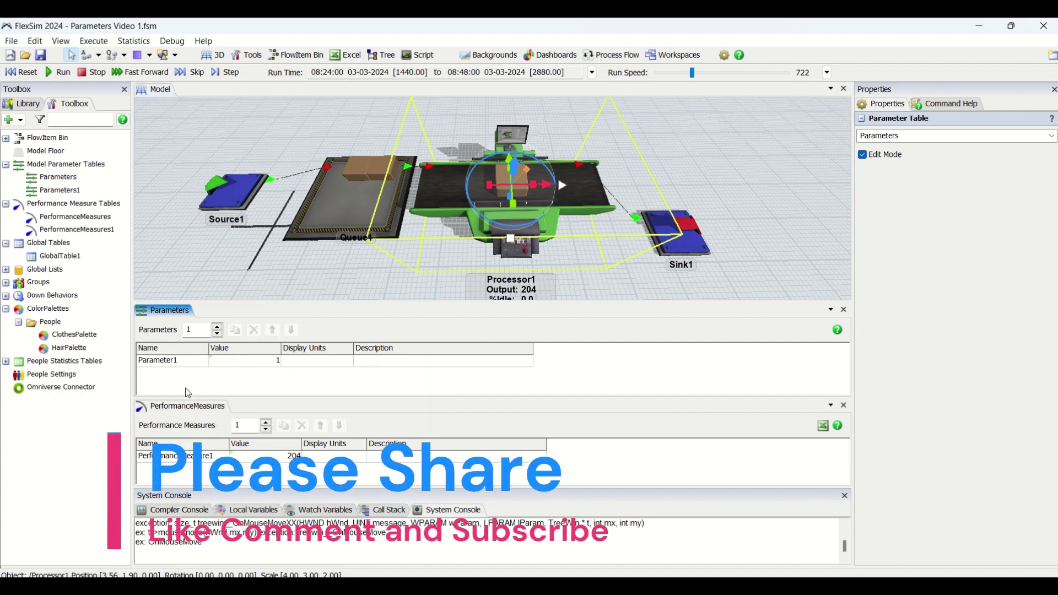
pyautogui.click(279, 549)
pyautogui.hotkey('ctrl', 'a')
pyautogui.press('Delete')
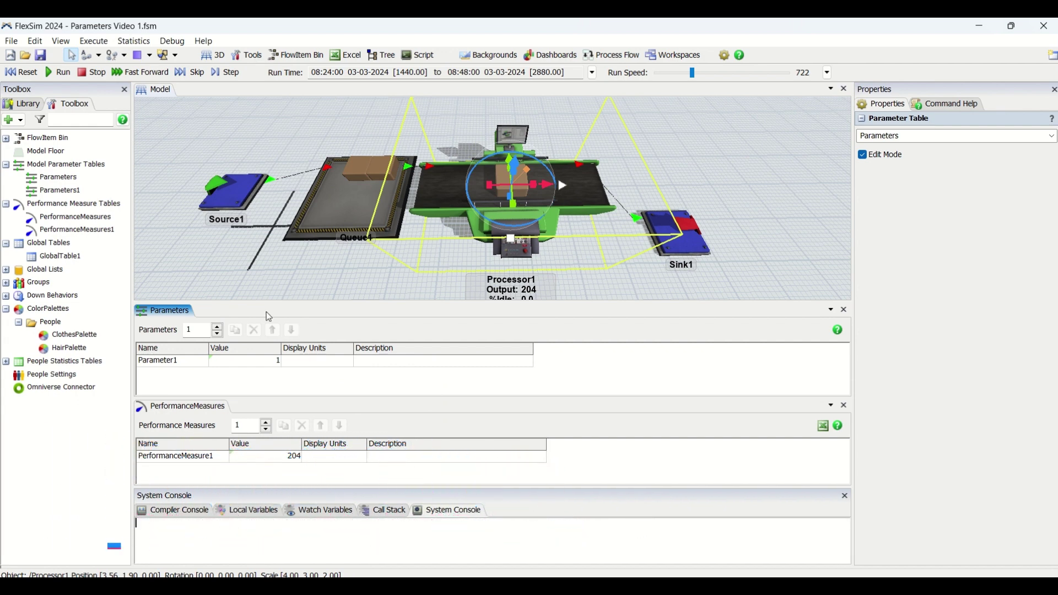
# Step: Change Parameter1's type back to Integer and reset the simulation
pyautogui.click(270, 362)
pyautogui.click(296, 365)
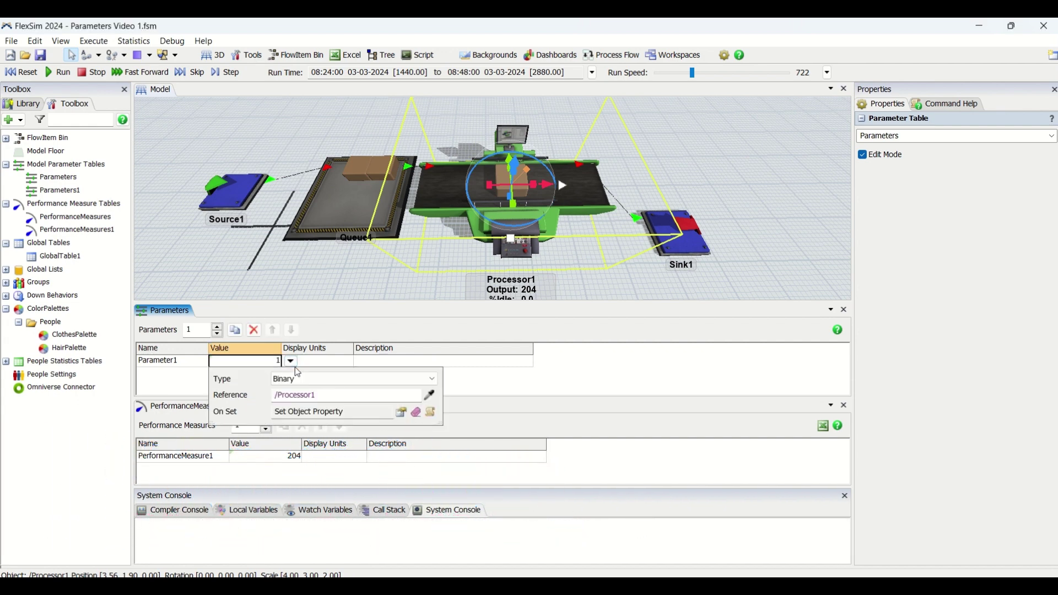
pyautogui.click(341, 380)
pyautogui.click(298, 401)
pyautogui.click(192, 365)
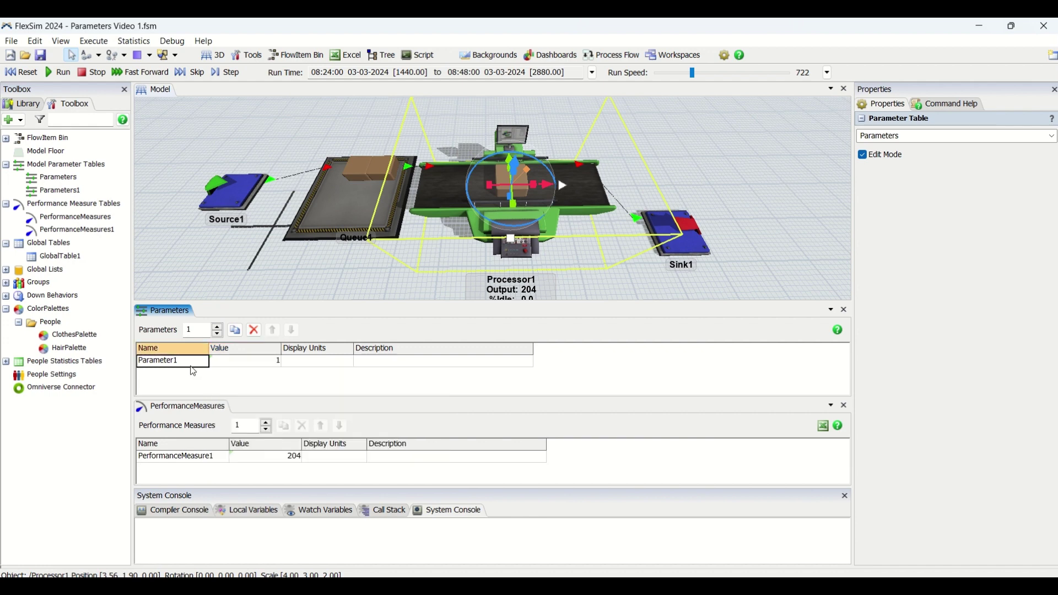
pyautogui.click(20, 72)
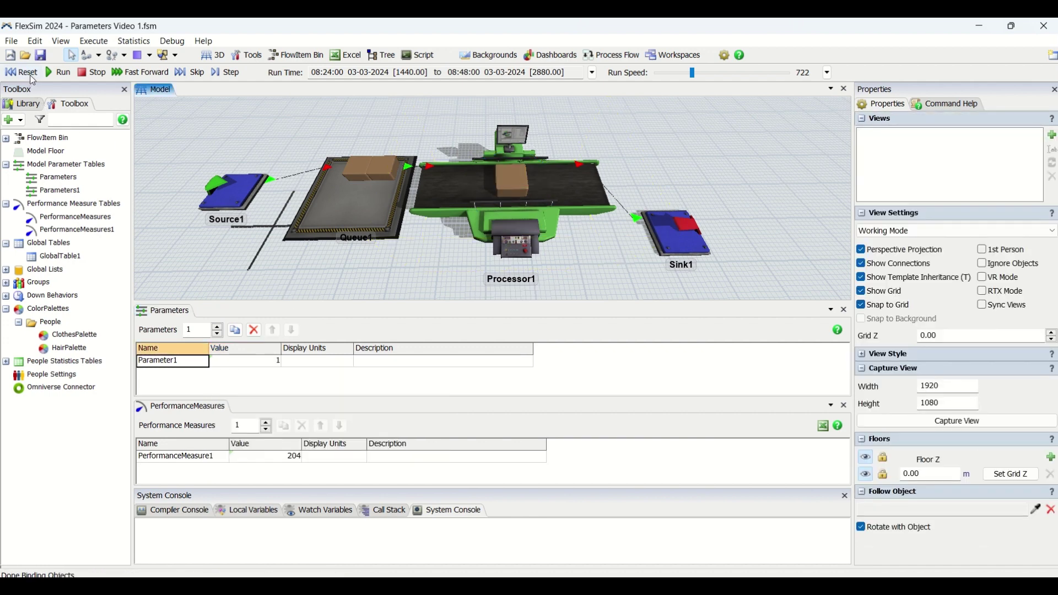
# Step: Run the simulation with Parameter1 at 1 so PerformanceMeasure1 reaches 1430
pyautogui.click(60, 74)
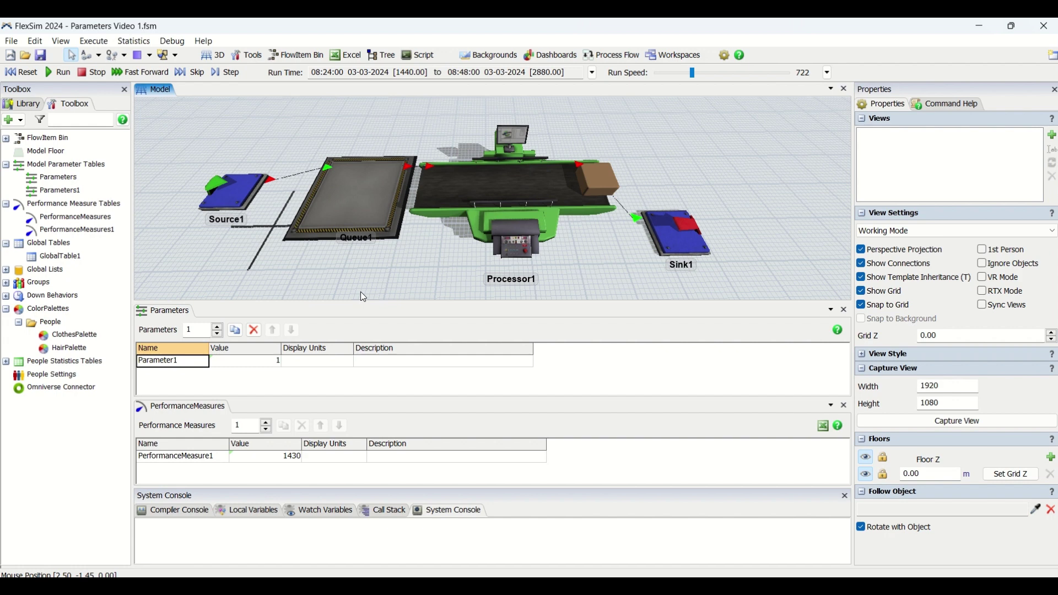
pyautogui.click(257, 364)
pyautogui.click(292, 362)
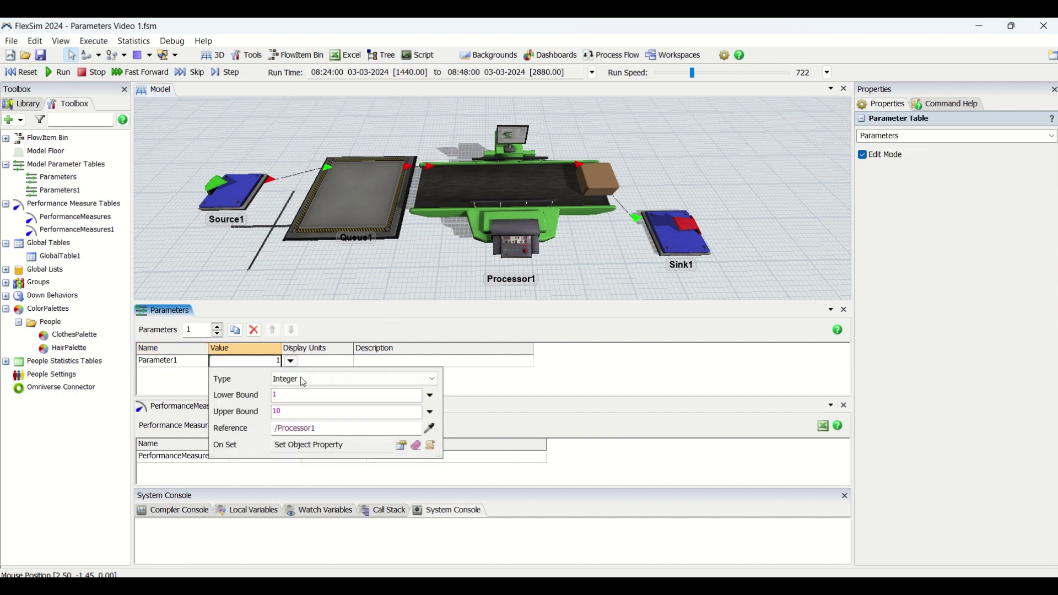
pyautogui.click(303, 380)
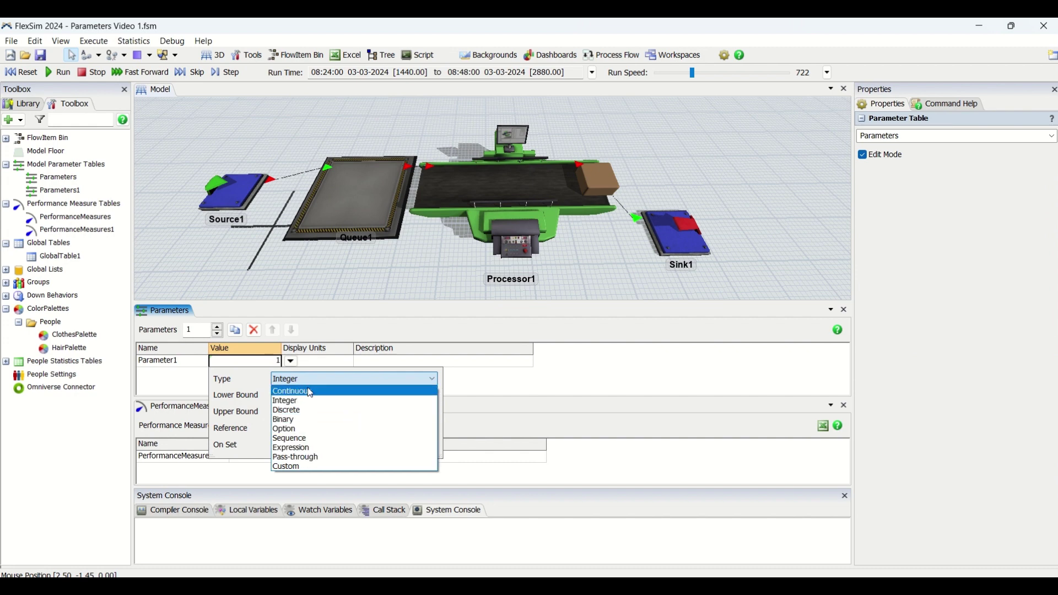
pyautogui.click(555, 380)
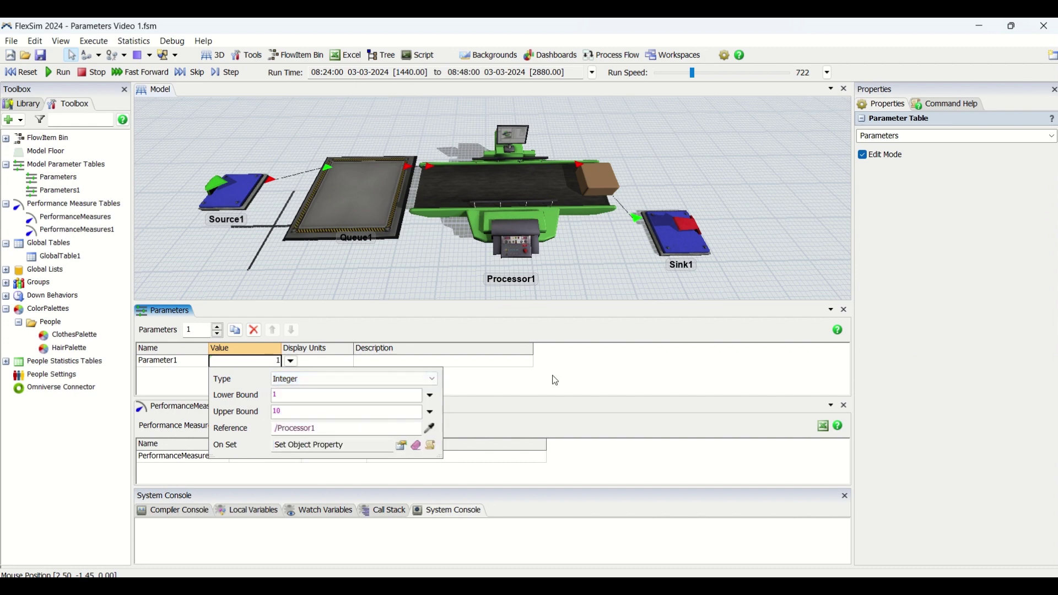
pyautogui.click(549, 405)
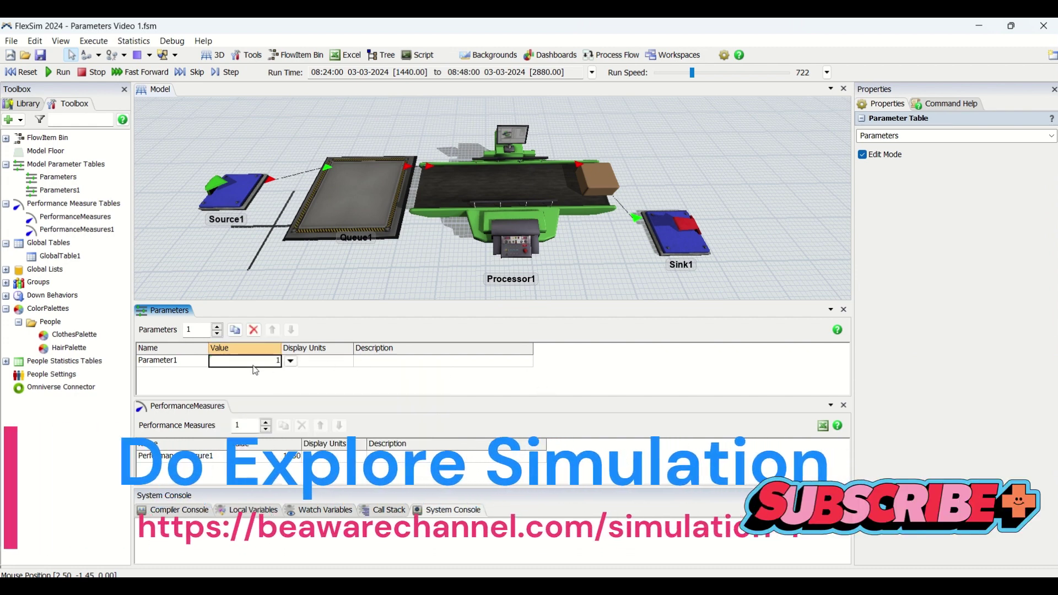
pyautogui.click(290, 361)
pyautogui.click(586, 387)
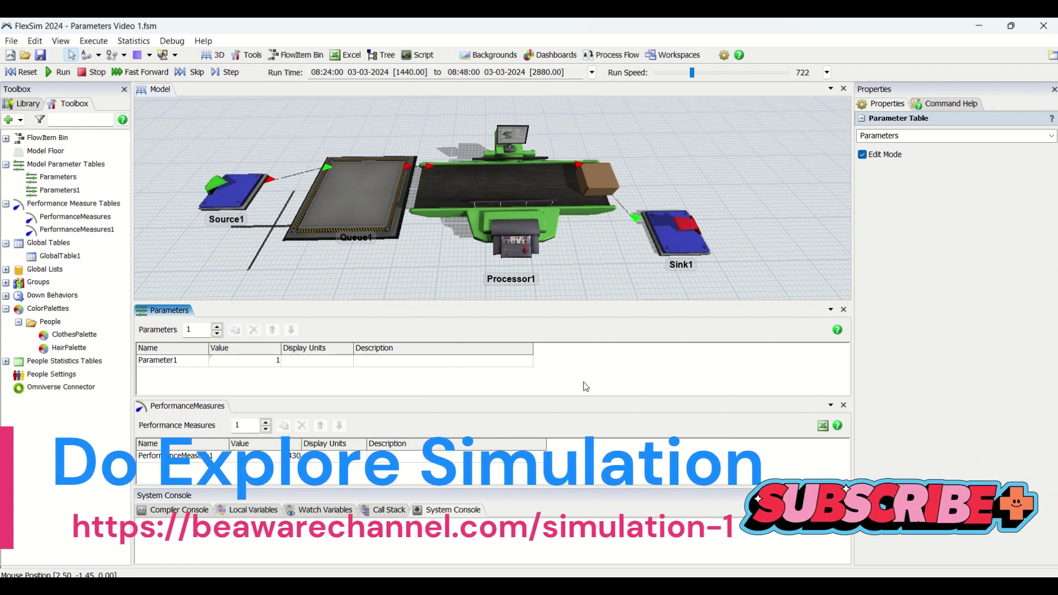